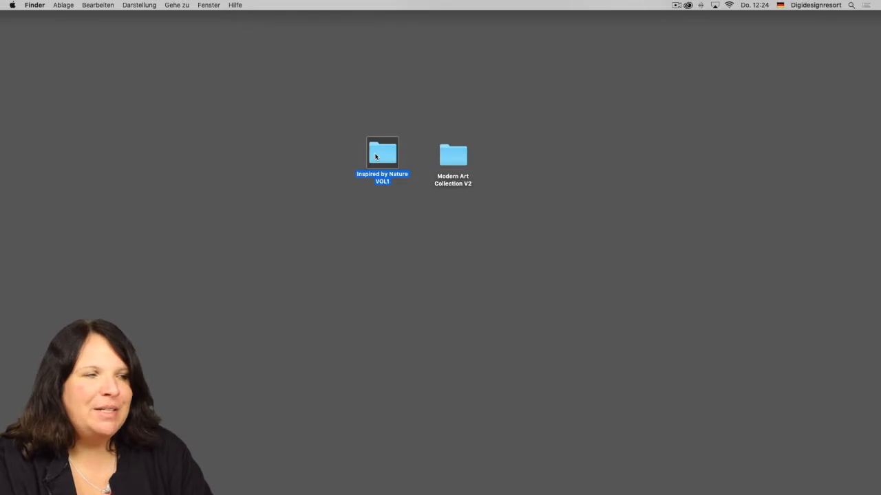
Step: Open the Botanicals folder inside Inspired by Nature VOL1 and enlarge its window
double_click(382, 156)
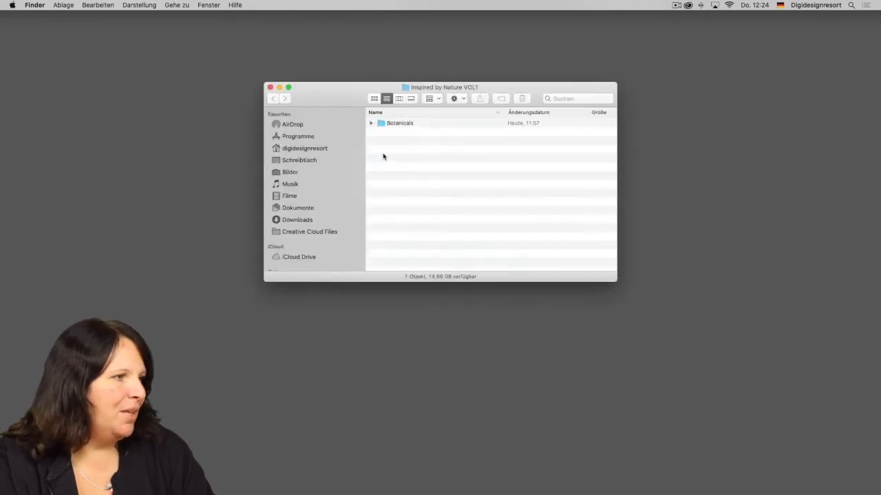
double_click(398, 124)
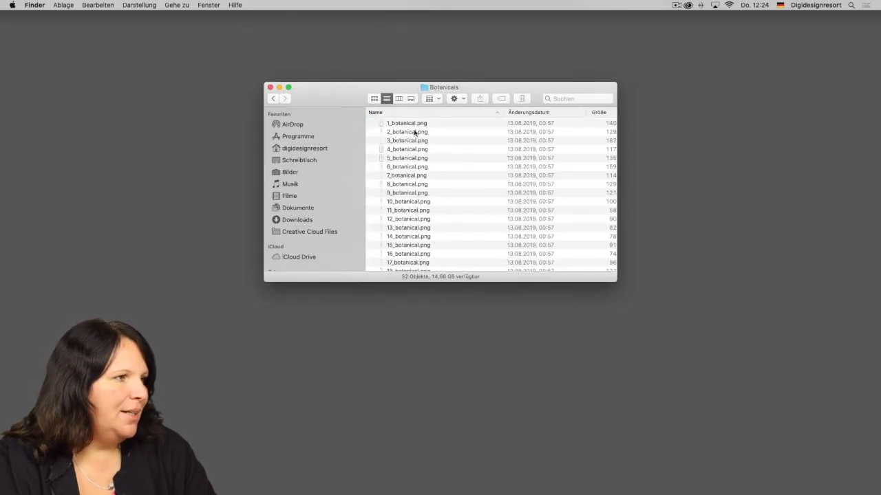
left_click_drag(616, 282, 697, 383)
Step: Preview the botanical line drawings one after another, from 1_botanical.png to 18_botanical.png
left_click(416, 127)
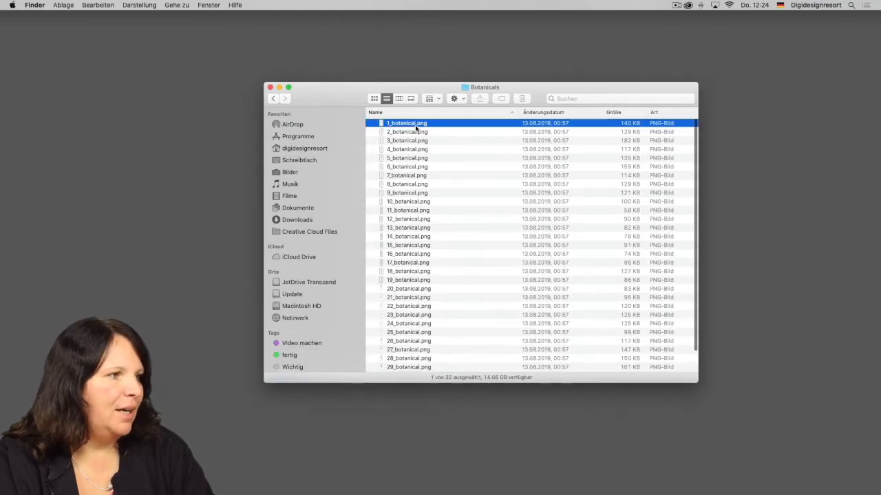
key("space")
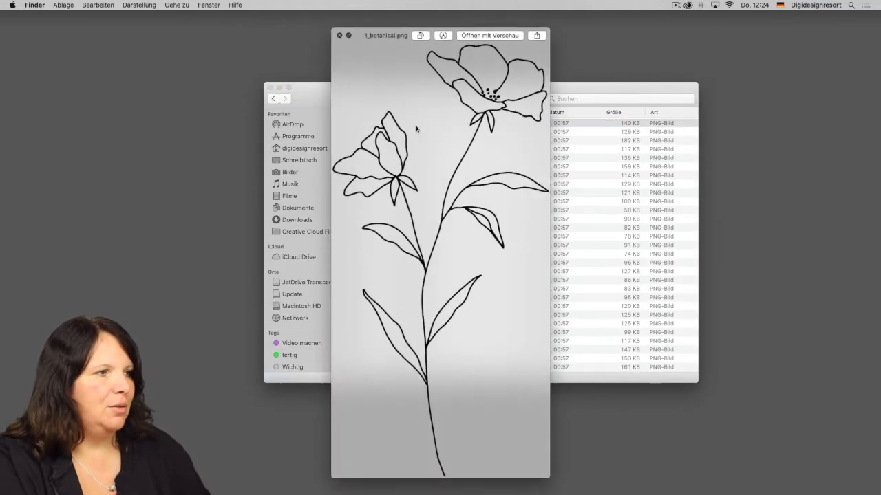
key("Down")
key("Down")
key("Down")
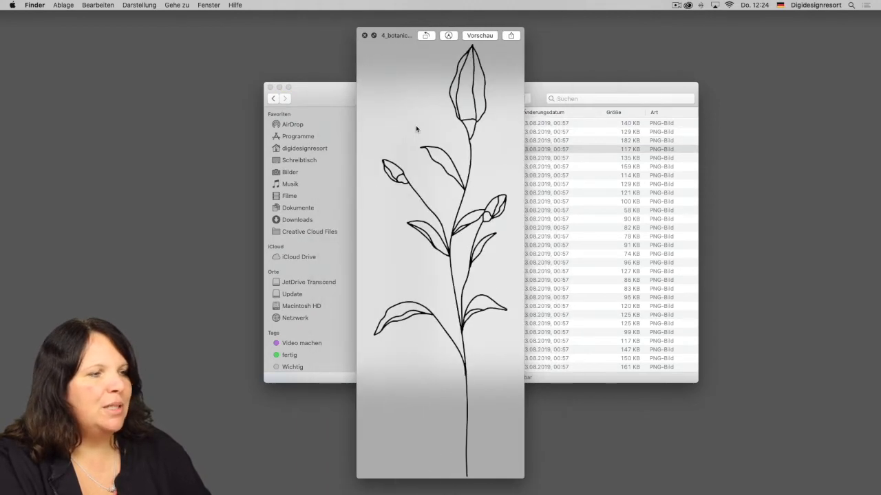
key("Down")
key("Down")
key("Down")
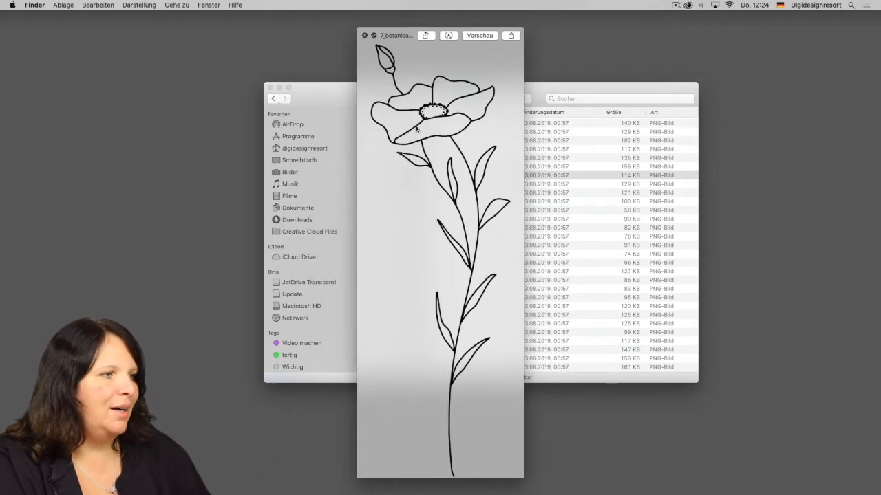
key("Down")
key("Down")
key("Down")
key("Down")
key("Down")
key("Down")
key("Down")
key("Down")
key("Down")
key("Down")
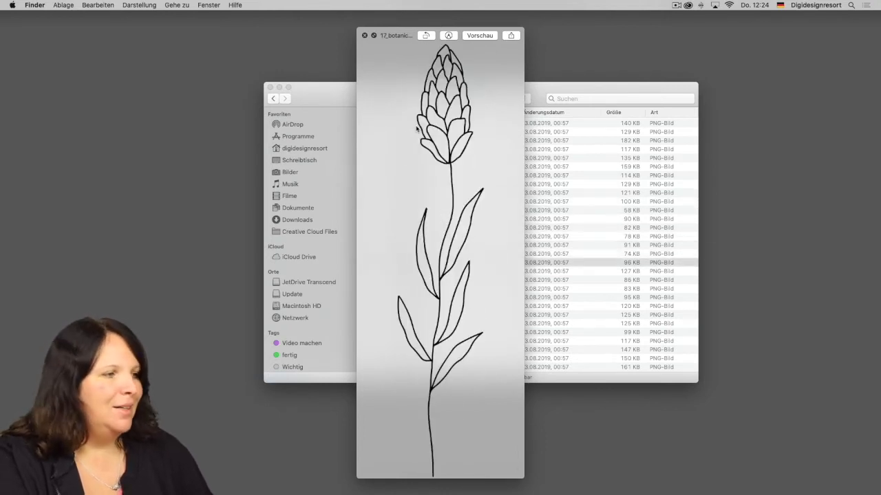
key("Down")
key("space")
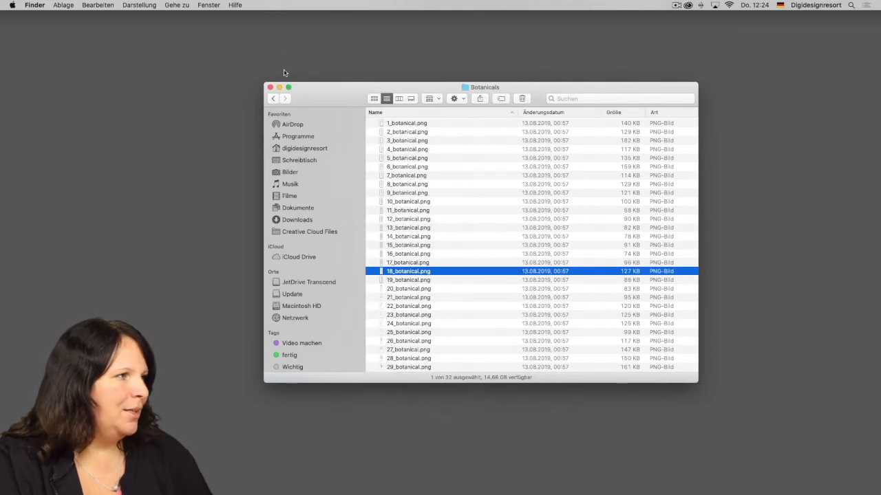
Step: Close the Botanicals window, open the Modern Art Collection V2 folder in an enlarged window and go to the start of its list
left_click(269, 87)
left_click(459, 162)
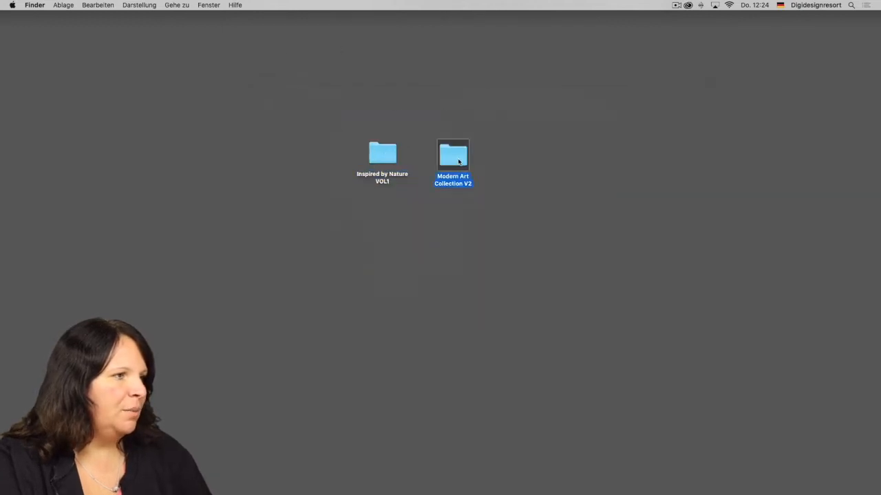
double_click(461, 156)
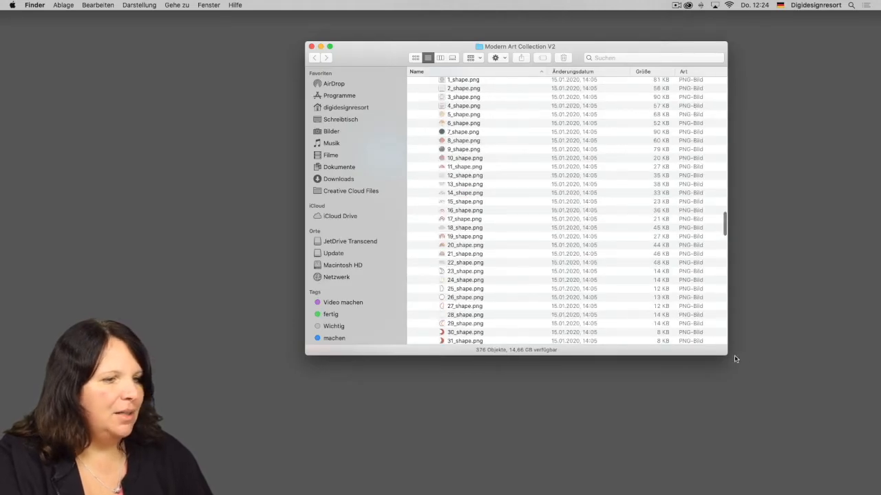
left_click_drag(727, 356, 836, 466)
scroll(545, 318, "up", 5)
scroll(545, 319, "up", 20)
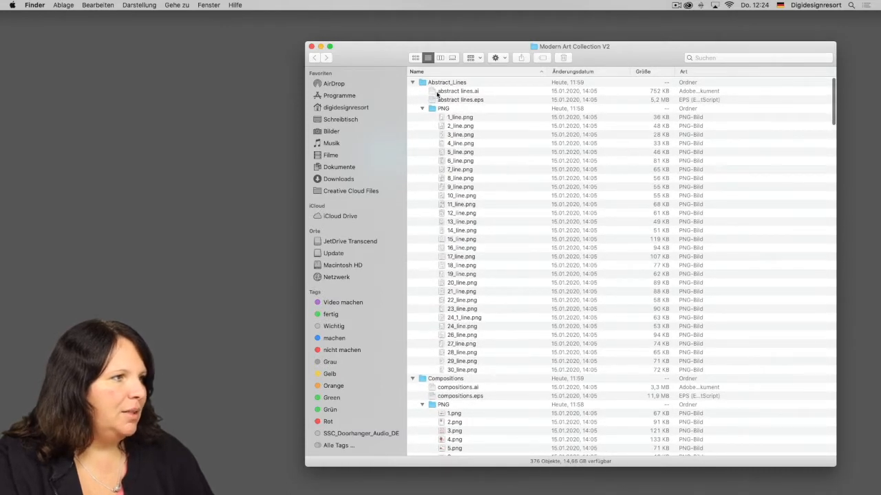
Step: Preview the abstract line PNGs in the Abstract_Lines folder, from 2_line.png to 10_line.png
left_click(464, 128)
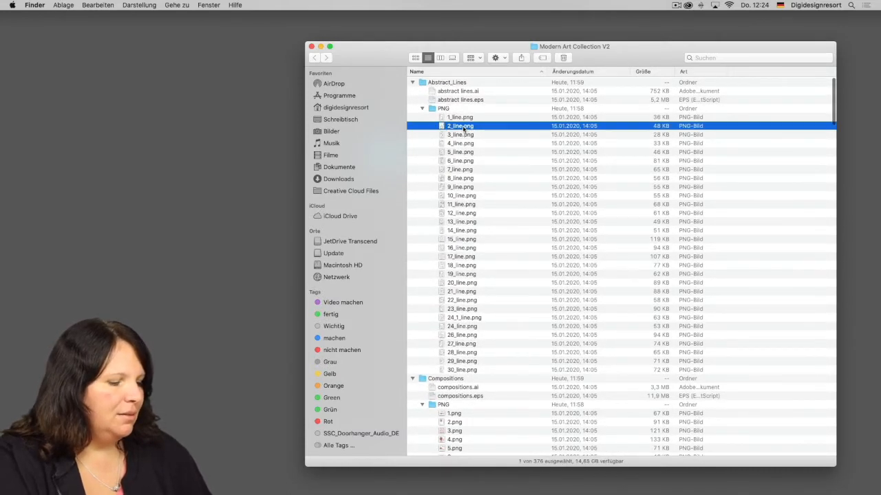
key("space")
key("Down")
key("Down")
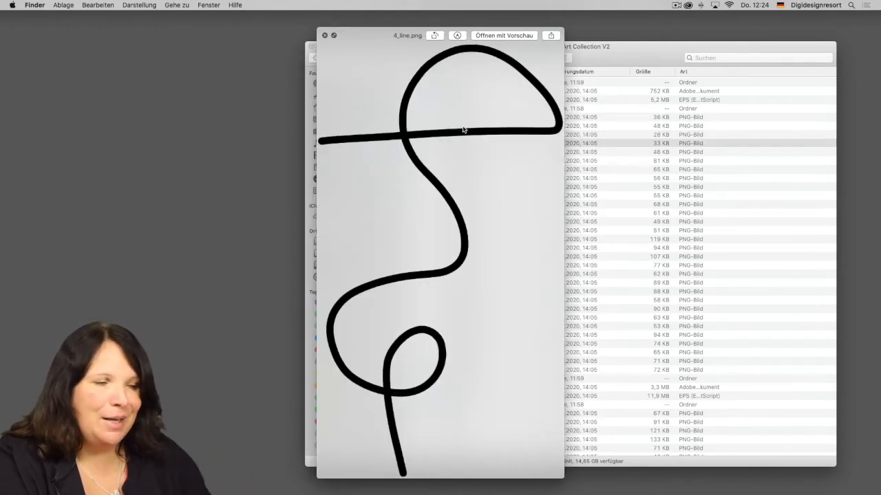
key("Down")
key("Down")
key("Down")
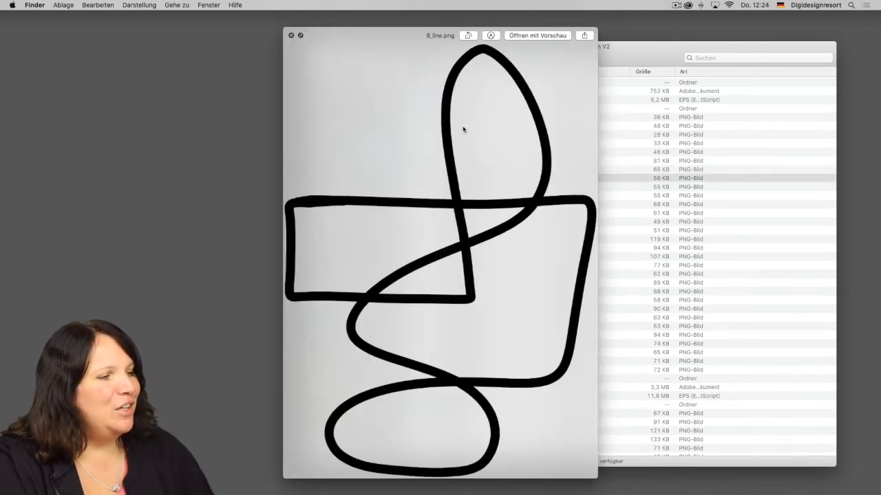
key("Down")
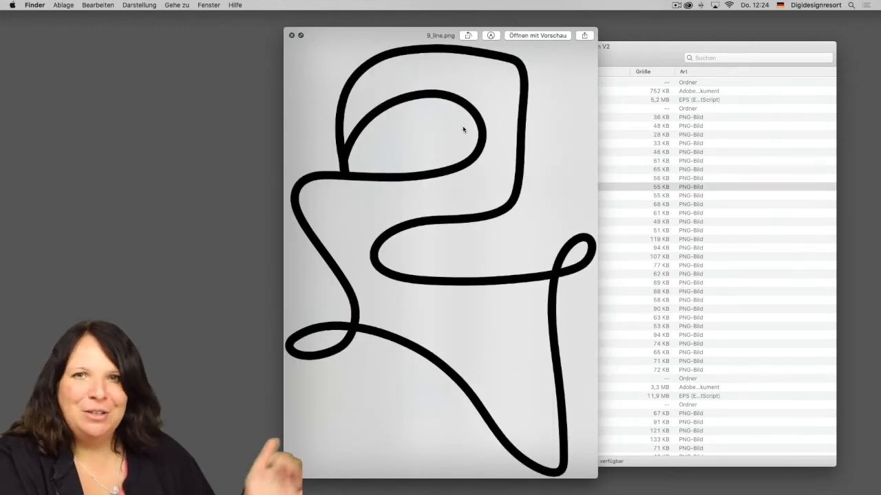
key("Down")
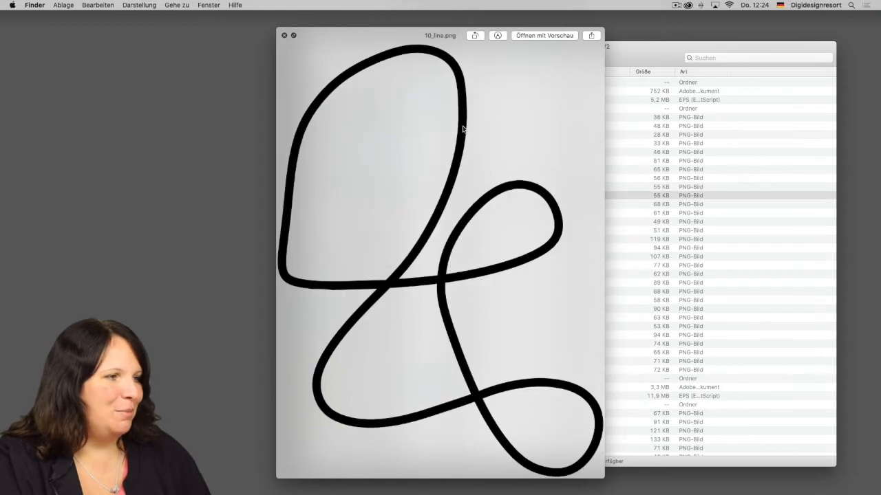
key("space")
Step: Preview the PNG illustrations in the Compositions folder one after another, starting at 2.png
scroll(454, 175, "down", 3)
scroll(456, 180, "down", 5)
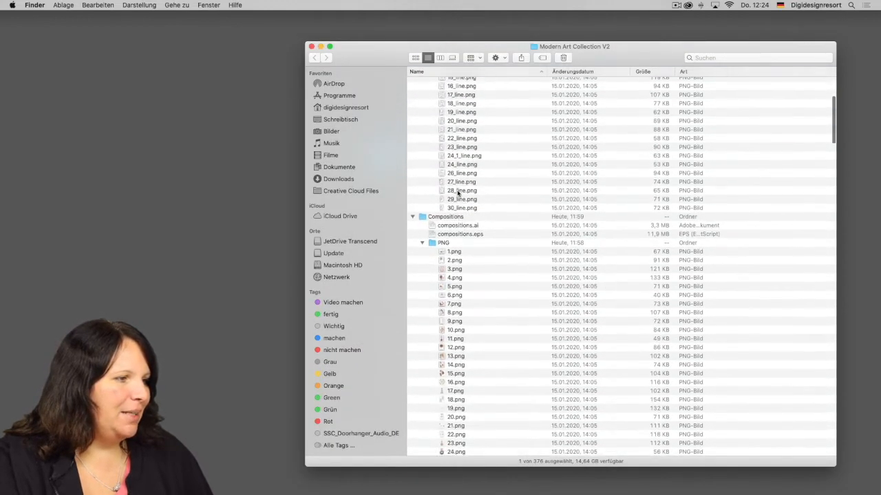
left_click(453, 230)
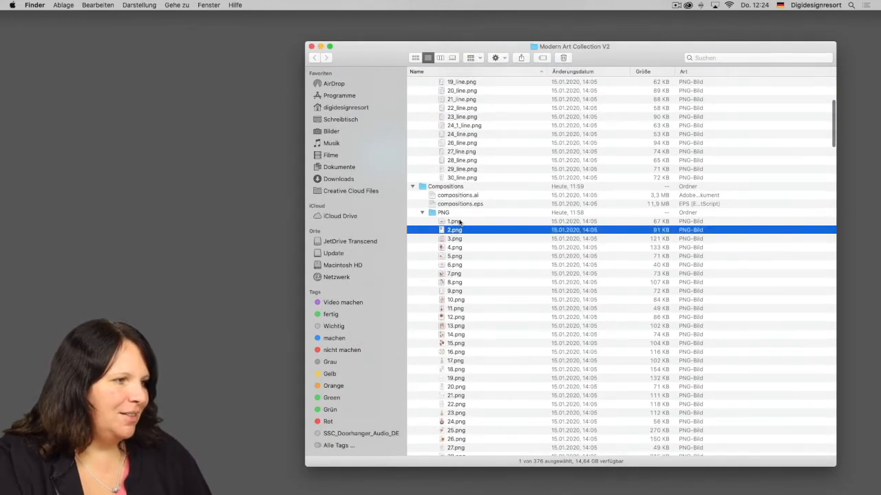
key("space")
key("Down")
key("Down")
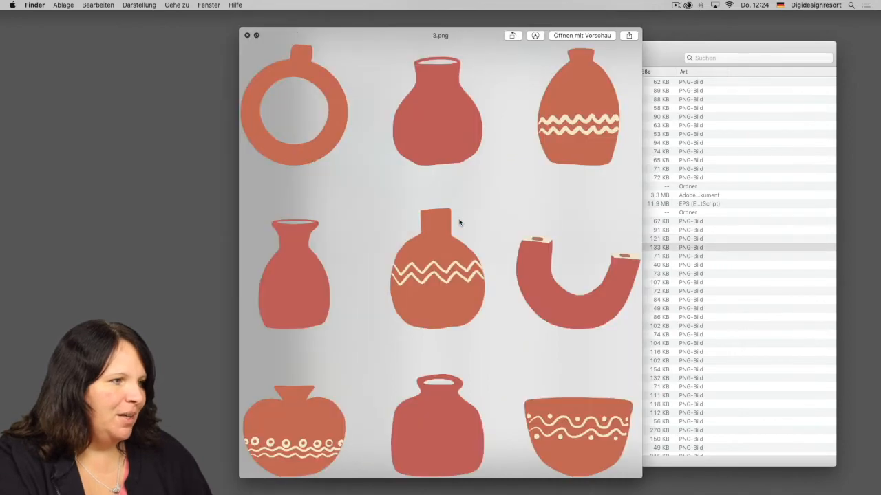
key("Down")
key("Down")
key("Down")
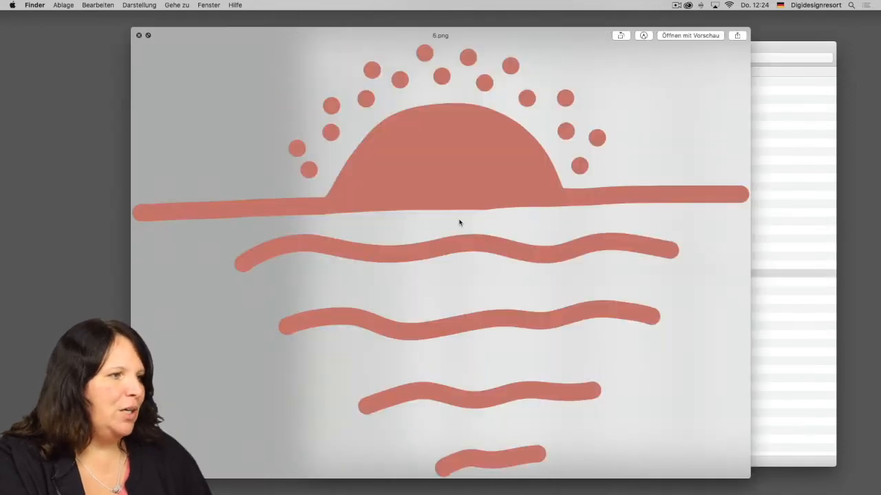
key("Down")
key("Down")
key("Down")
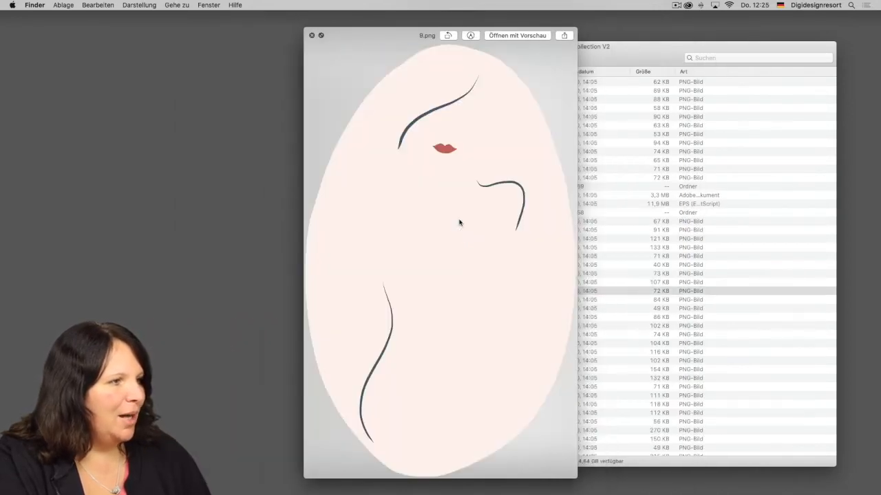
key("Down")
key("Down")
key("Down")
key("Down")
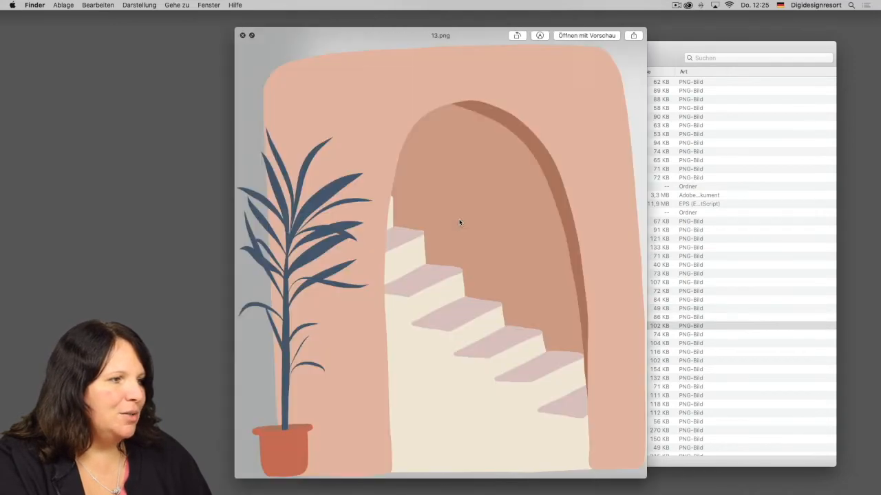
key("Down")
key("Down")
key("Down")
key("Down")
key("space")
Step: Preview the plant graphics in the Misc_Graphics PNG folder, from 3.png to 9.png and back to 7.png
scroll(459, 222, "down", 10)
scroll(460, 221, "up", 5)
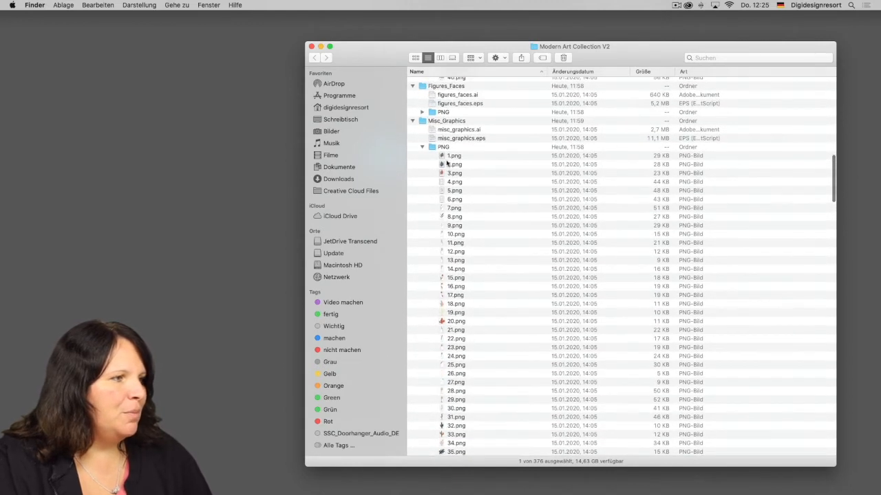
left_click(454, 180)
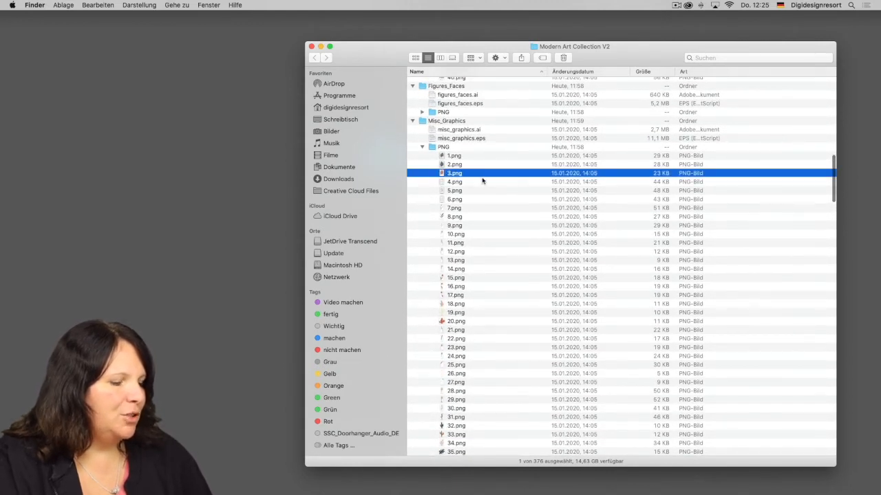
key("space")
key("Down")
key("Down")
key("Down")
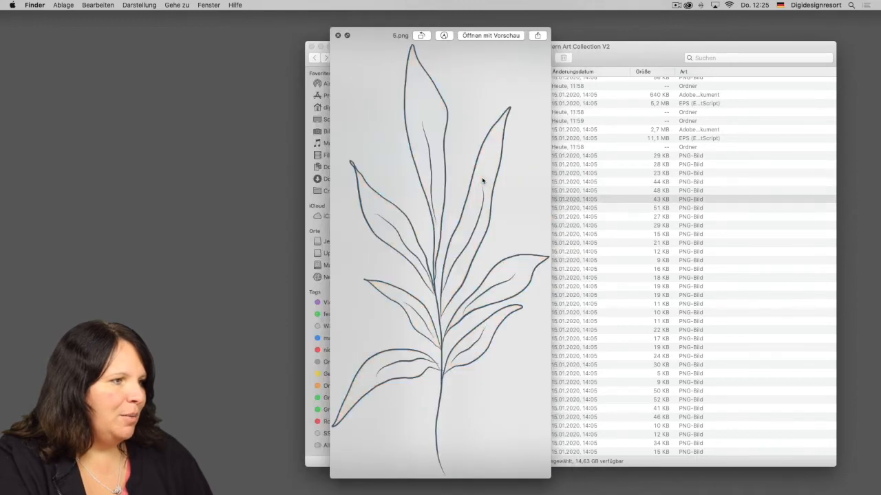
key("Down")
key("Down")
key("Down")
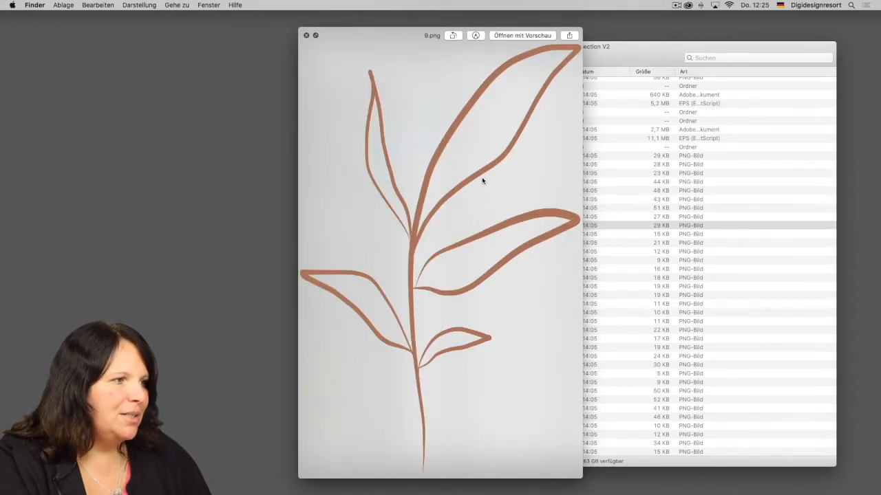
key("Up")
key("Up")
key("Up")
key("Up")
key("Down")
key("space")
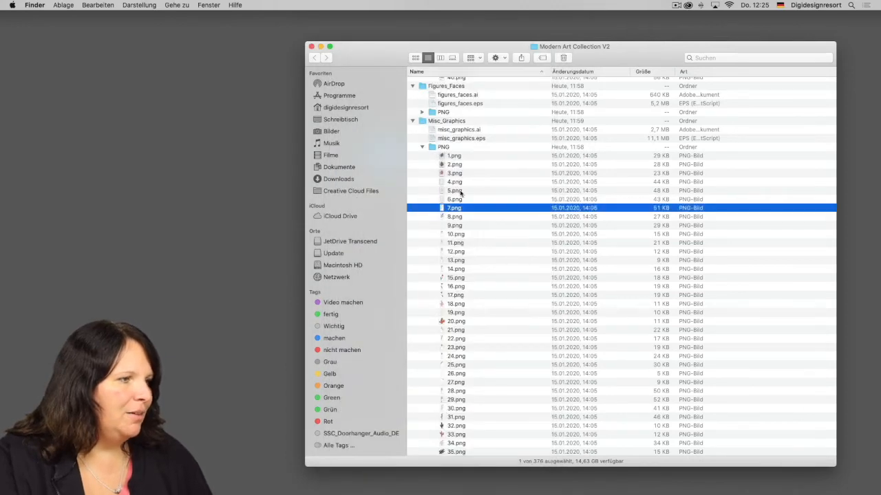
Step: Preview the tulip graphic 7.png, open it in Photoshop, and return to the Finder with Photoshop hidden
key("space")
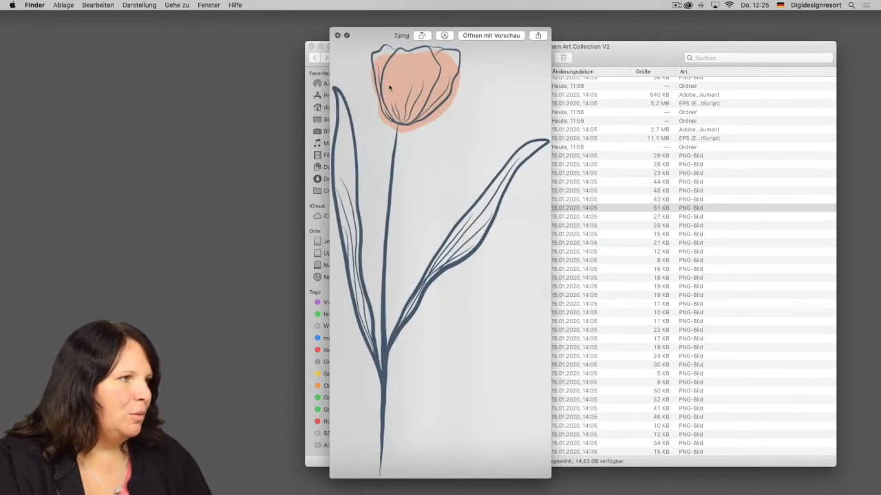
key("space")
left_click_drag(443, 210, 595, 483)
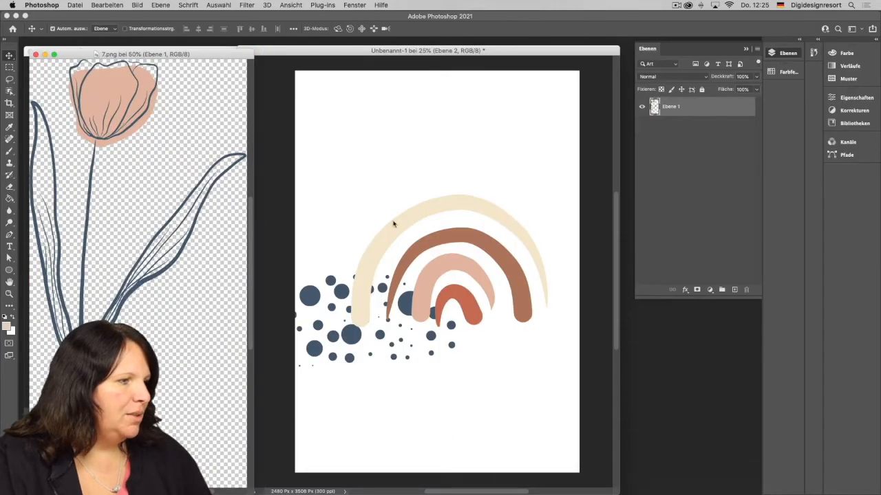
key("super+h")
Step: Preview further graphics in the Misc_Graphics PNG folder, from 53.png to 65.png
scroll(448, 295, "down", 10)
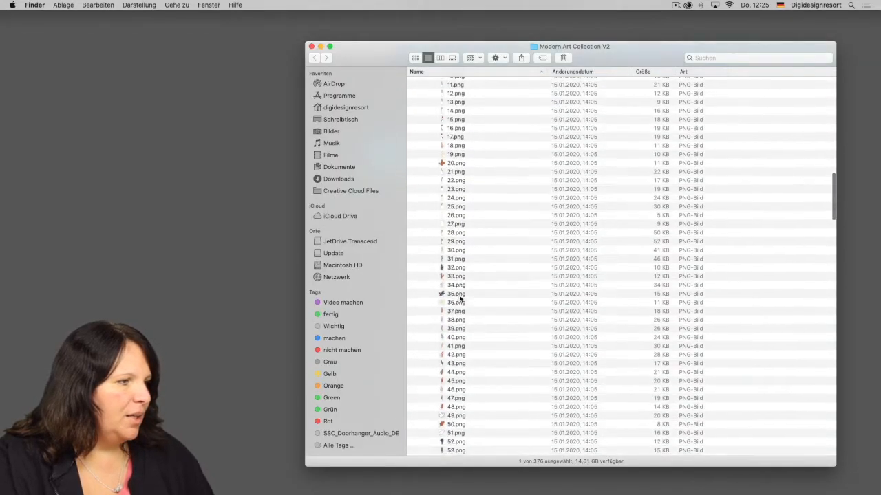
left_click(460, 298)
key("space")
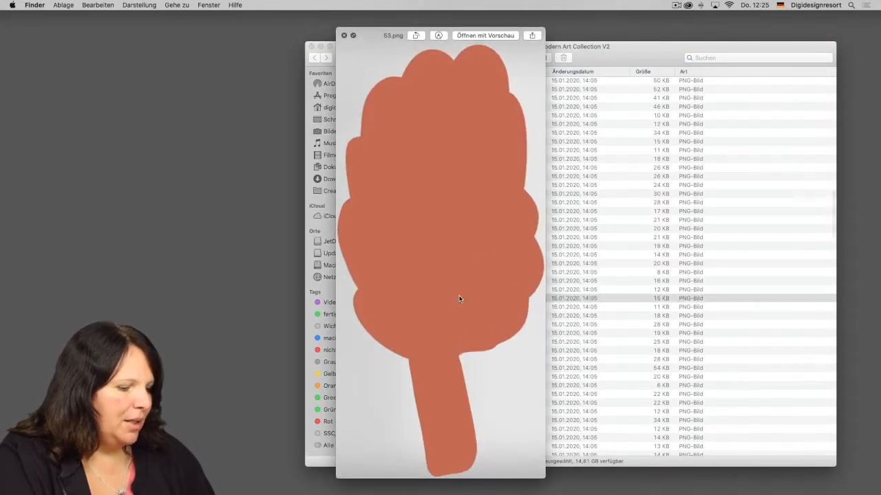
key("Down")
key("Down")
key("Down")
key("Down")
key("Down")
key("Down")
key("Down")
key("Down")
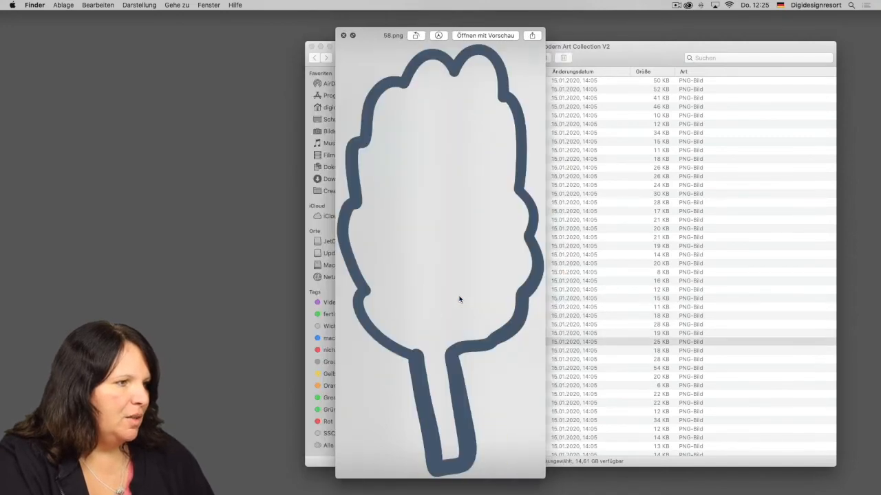
key("Down")
key("Down")
key("Down")
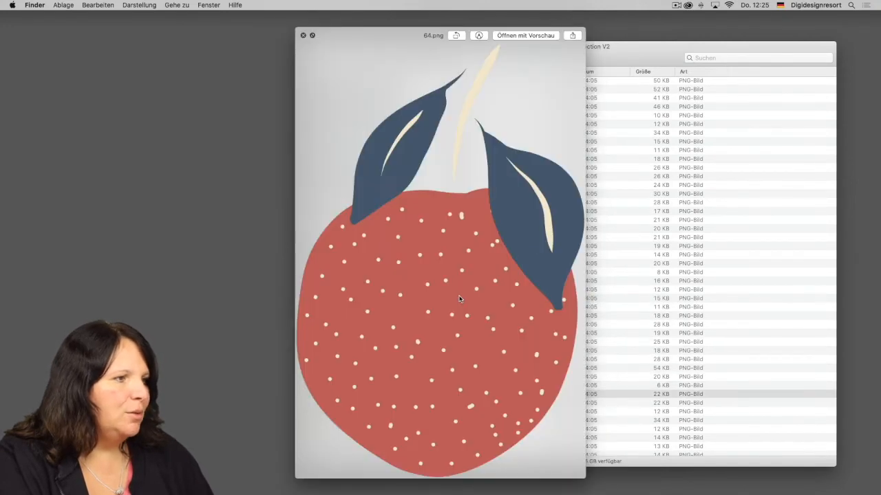
key("Down")
key("space")
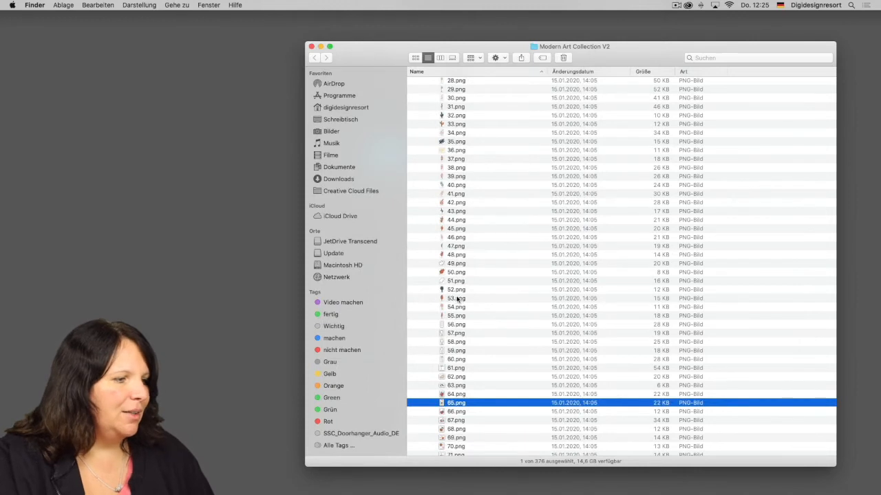
Step: Preview the graphics in the Shapes PNG folder one after another, from 1_shape.png to 30_shape.png
scroll(457, 298, "down", 4)
scroll(457, 299, "down", 8)
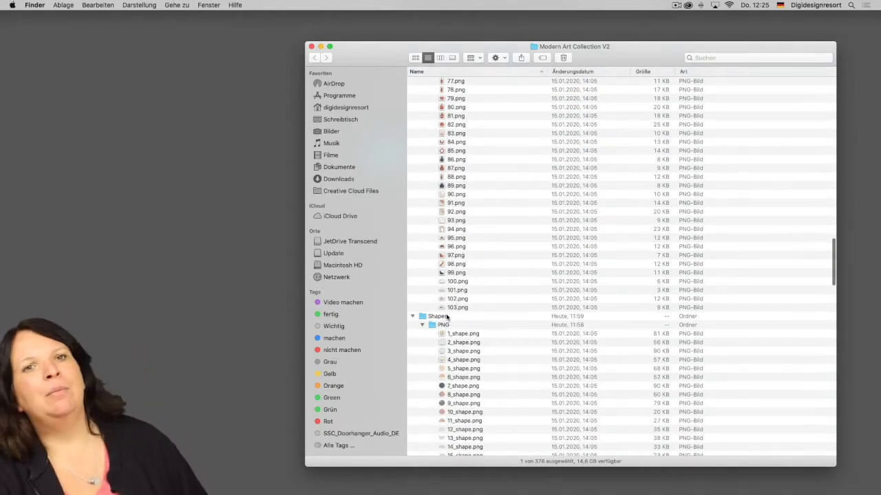
scroll(446, 317, "down", 1)
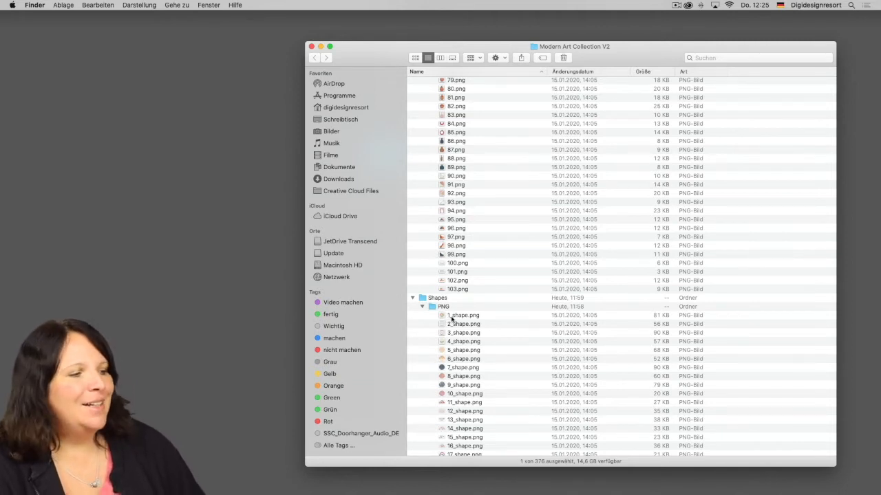
left_click(455, 318)
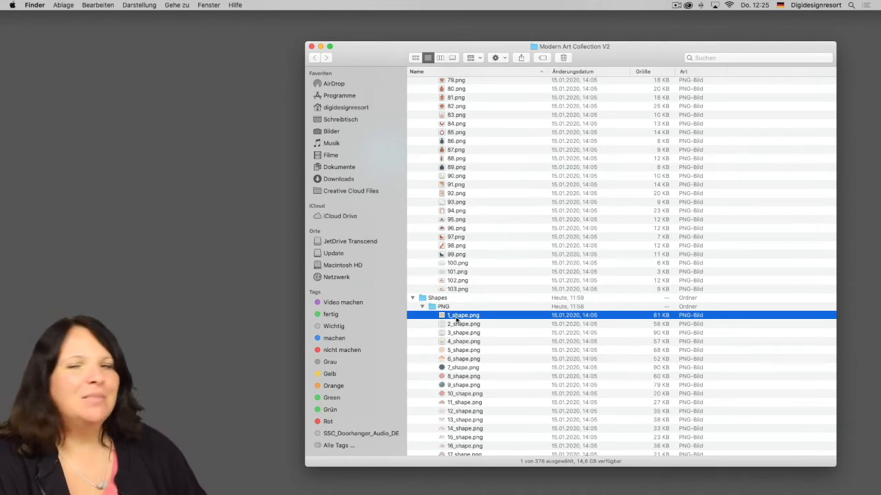
scroll(455, 319, "down", 3)
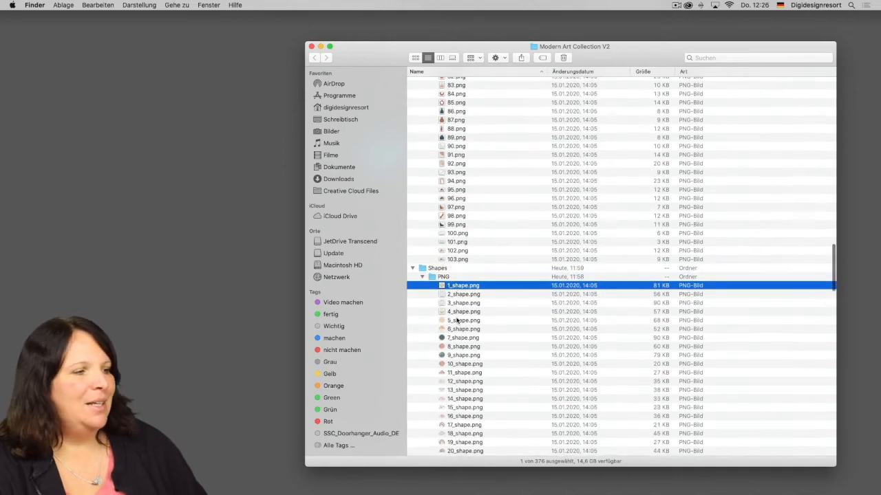
key("space")
key("Down")
key("Down")
key("Down")
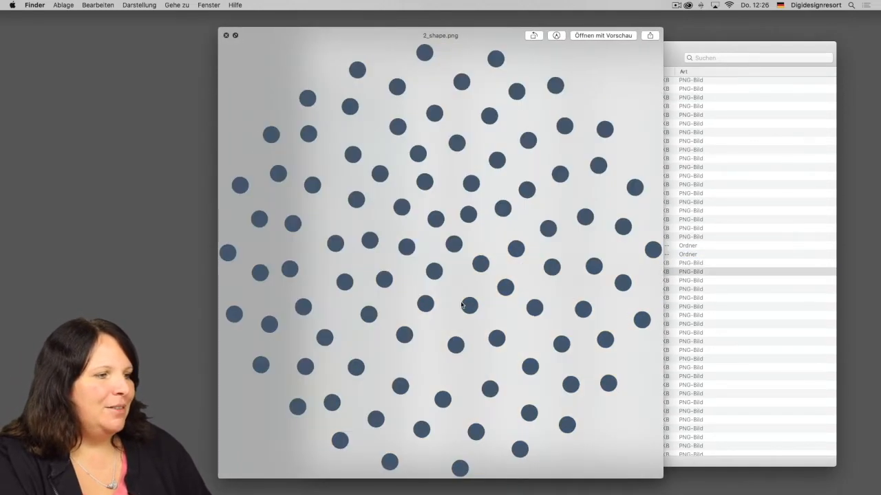
key("Down")
key("Down")
key("Down")
key("Down")
key("Down")
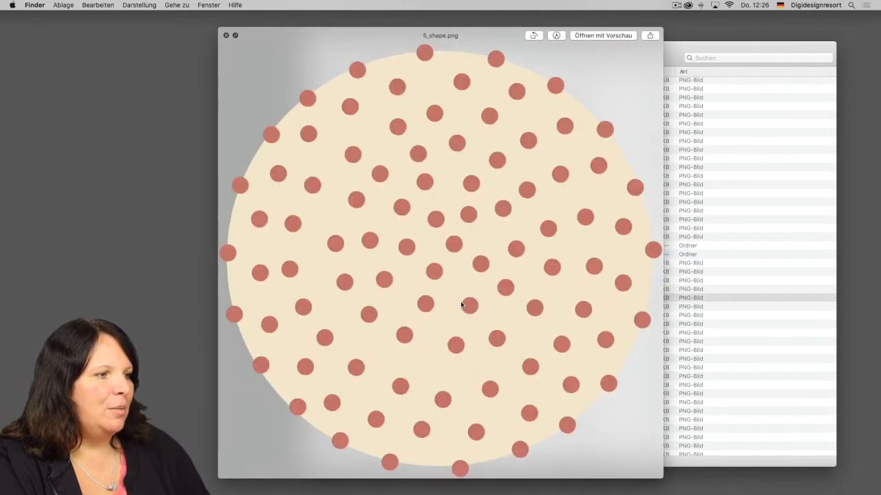
key("Down")
key("Down")
key("Down")
key("Down")
key("Down")
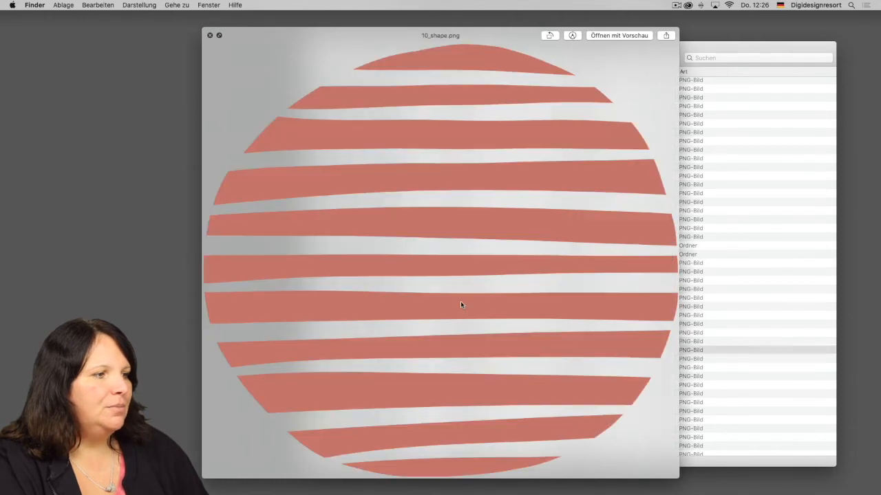
key("Down")
key("Down")
key("Down")
key("Down")
key("Down")
key("Down")
key("Down")
key("Down")
key("Down")
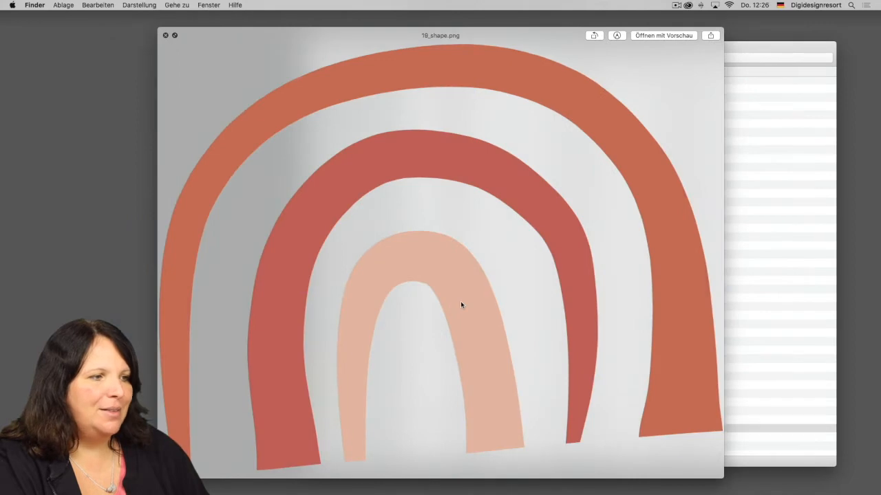
key("Down")
key("Down")
key("Down")
key("Down")
key("Down")
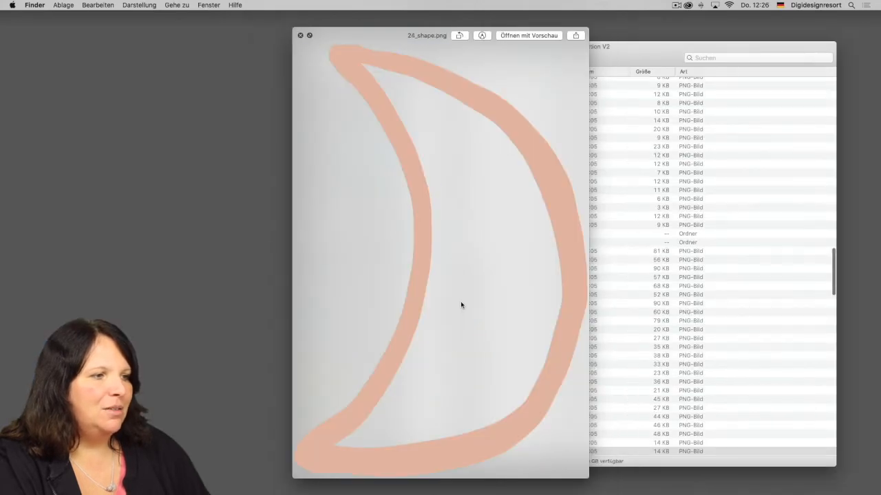
key("Down")
key("Down")
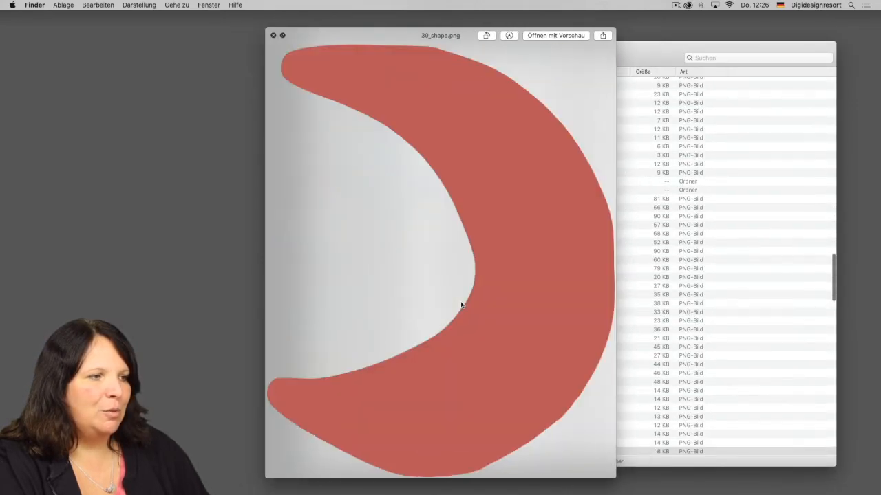
key("space")
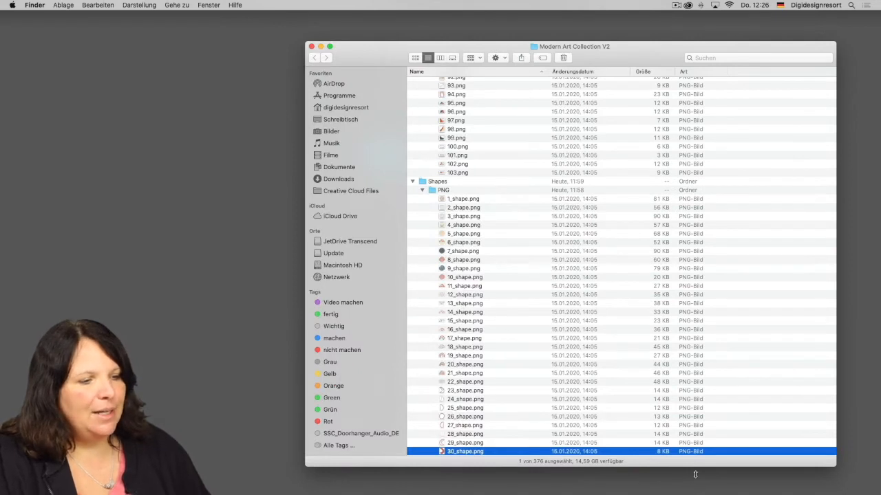
Step: Open the example picture IMG_FFEC132817E9-1.jpeg from the downloads in Preview and place its window over the Finder window
left_click(715, 482)
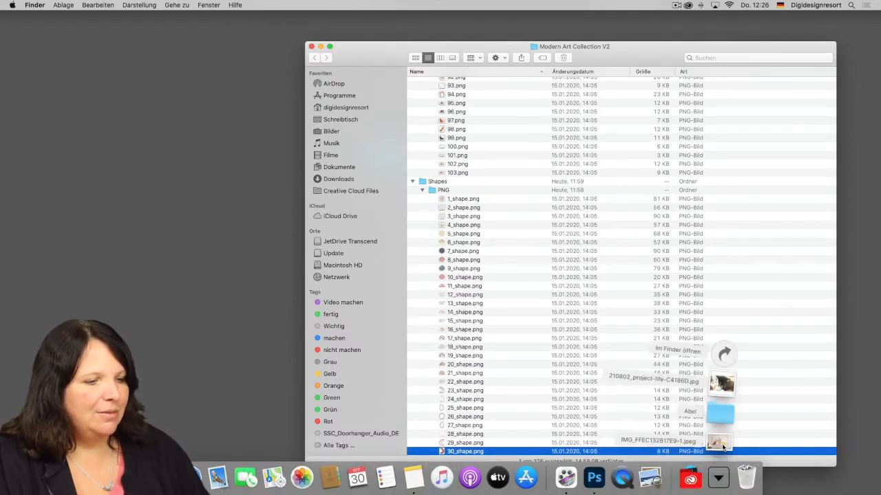
left_click(721, 446)
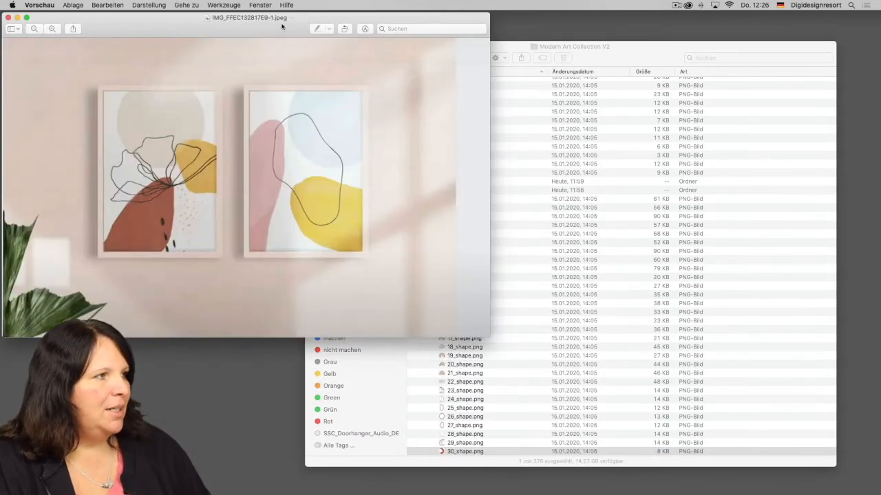
left_click_drag(281, 26, 502, 73)
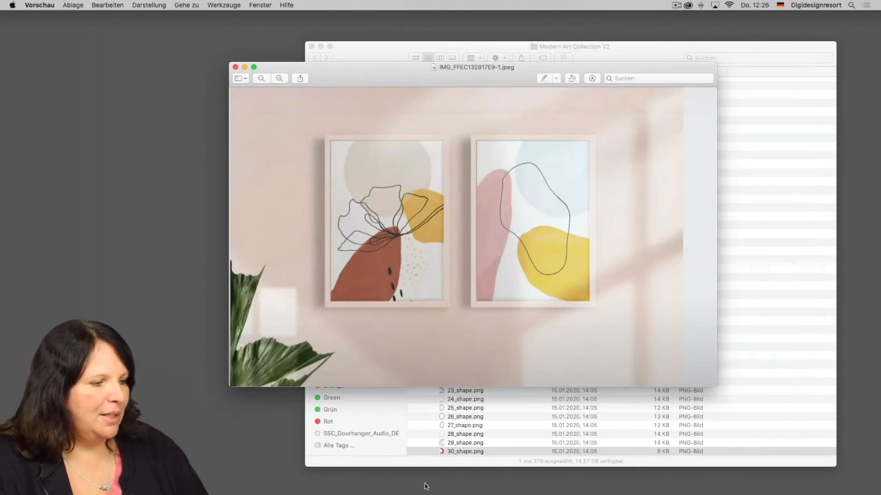
Step: Switch to Photoshop and close the tulip graphic 7.png and the brown half-moon outline graphic
mouse_move(447, 471)
left_click(595, 477)
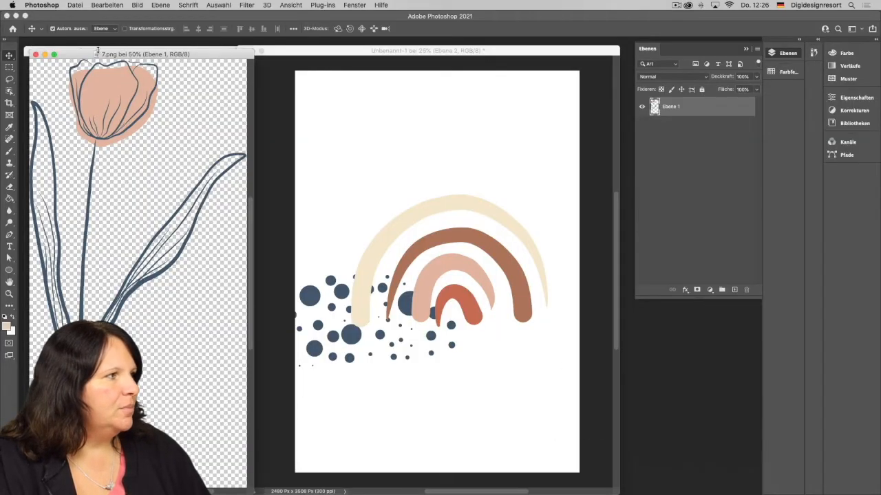
left_click_drag(97, 51, 102, 59)
left_click(39, 63)
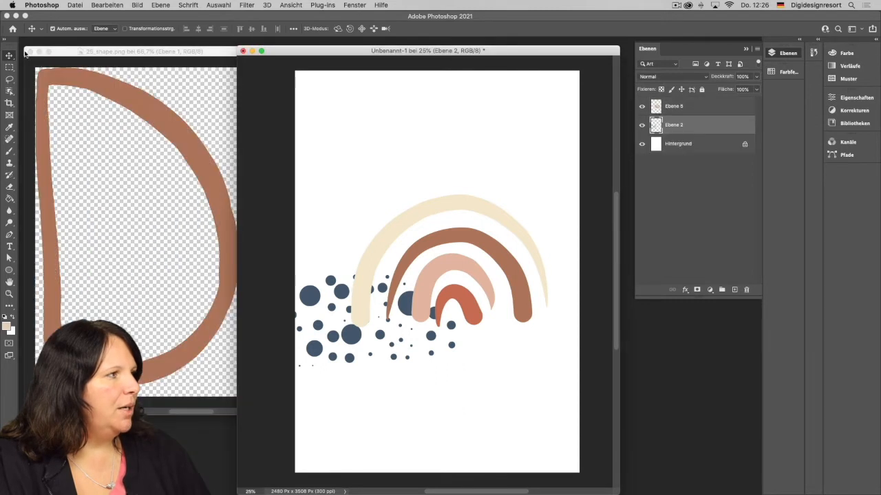
left_click(26, 53)
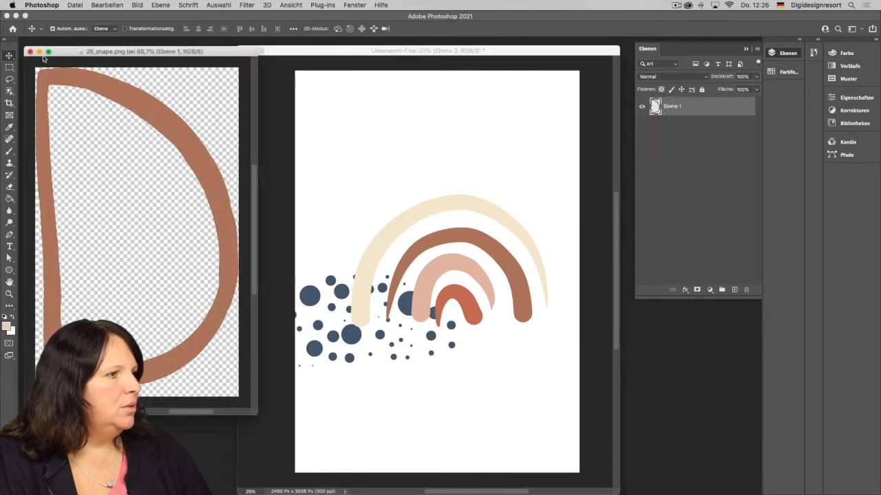
left_click(31, 52)
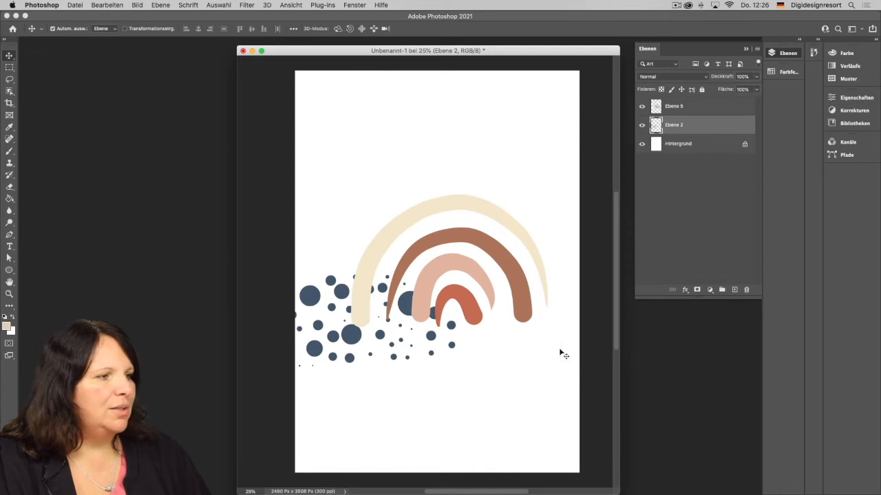
Step: Delete the blue dots and rainbow layers from the Unbenannt-1 document, keeping only the white background layer
key("Delete")
key("Delete")
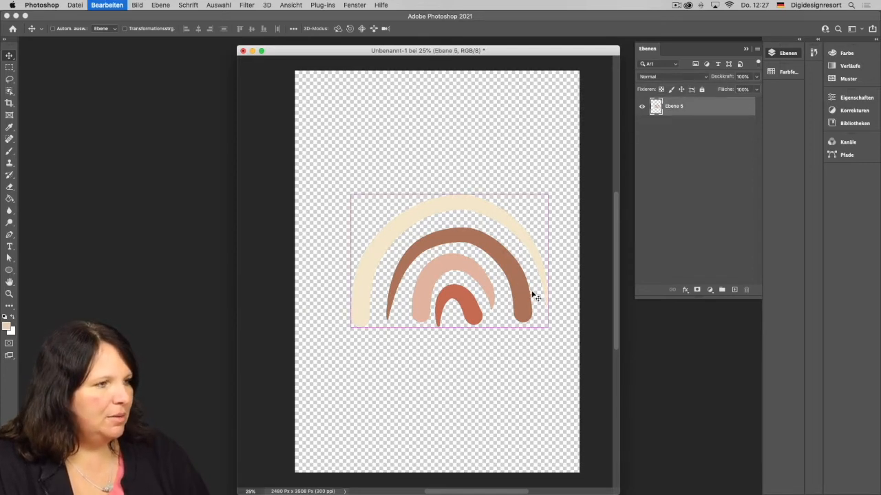
key("super+z")
left_click(713, 109)
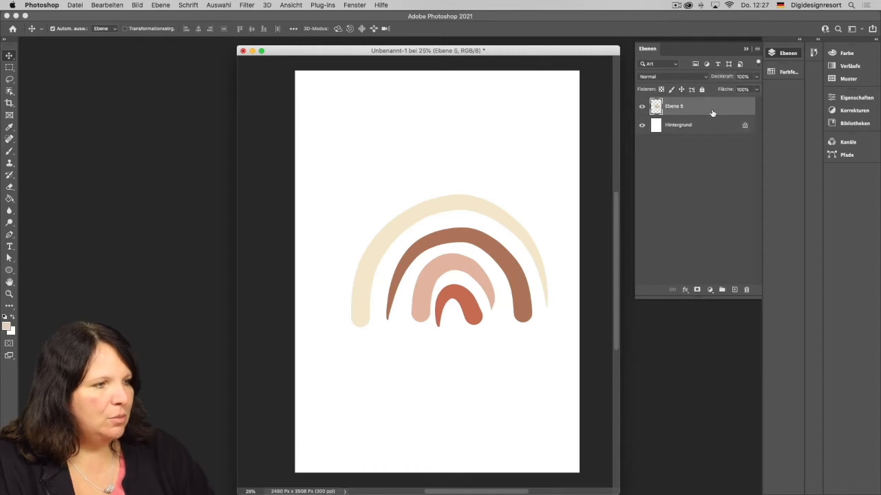
key("Delete")
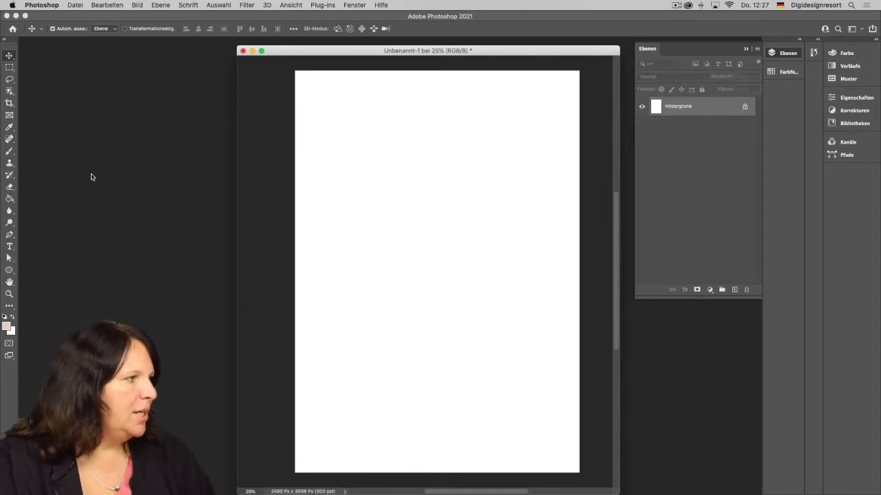
Step: Draw an upright ellipse shape of about 1000 × 1994 px overlapping the page's left edge
left_click(10, 271)
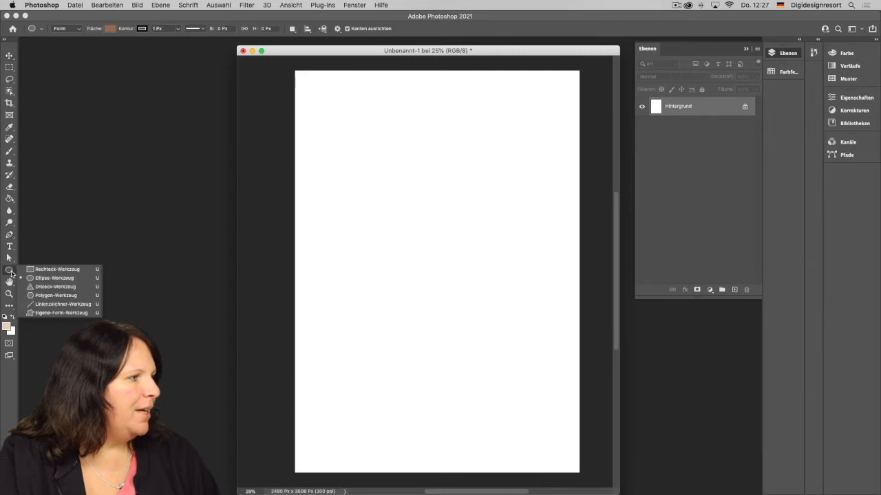
left_click(63, 278)
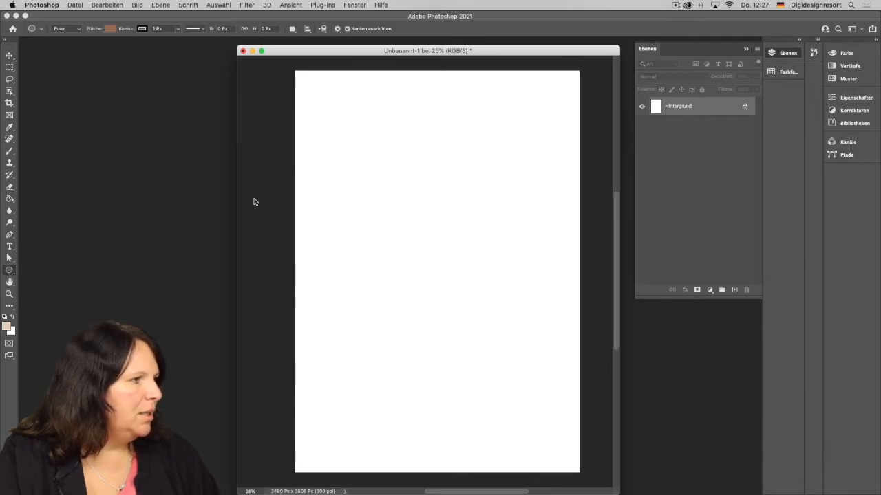
left_click_drag(286, 140, 401, 365)
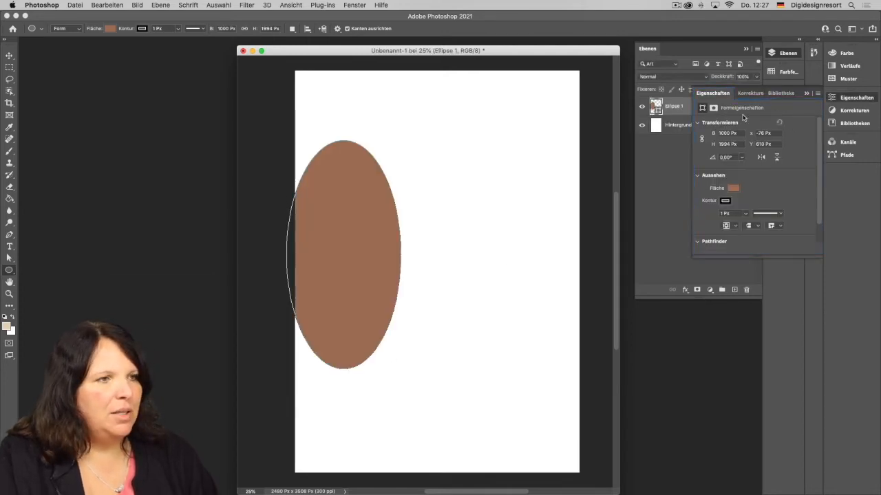
left_click(807, 94)
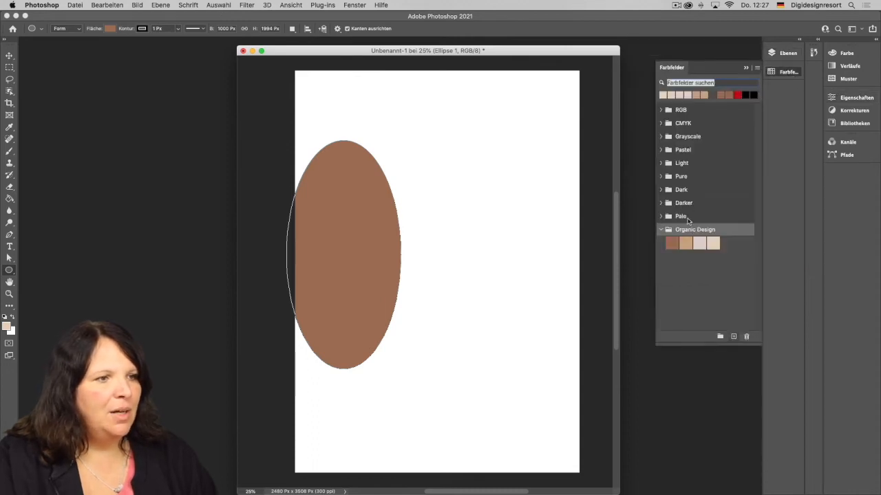
Step: Fill the ellipse with the pale pinkish-beige swatch from the Organic Design group and move it slightly farther left
left_click(687, 240)
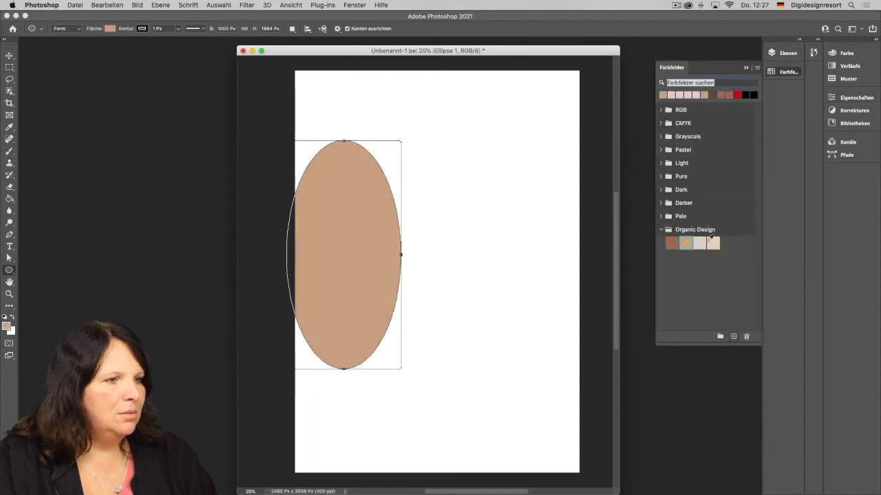
left_click(700, 241)
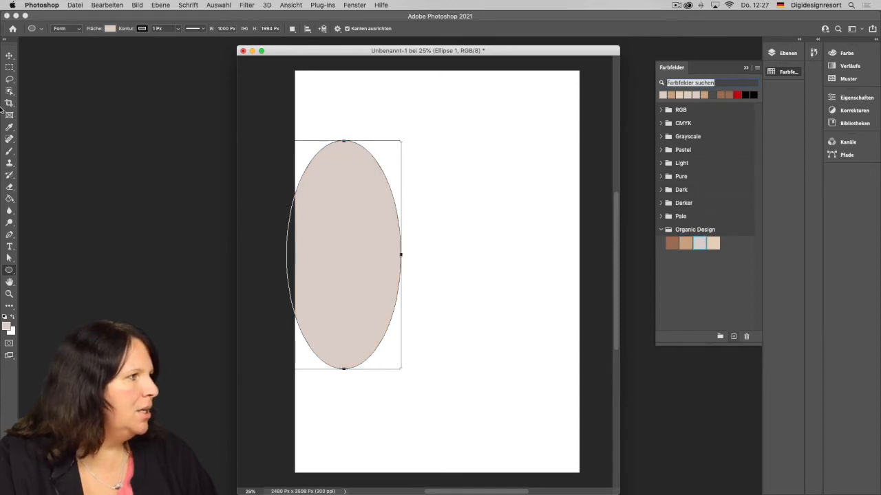
left_click(9, 55)
left_click_drag(362, 243, 344, 246)
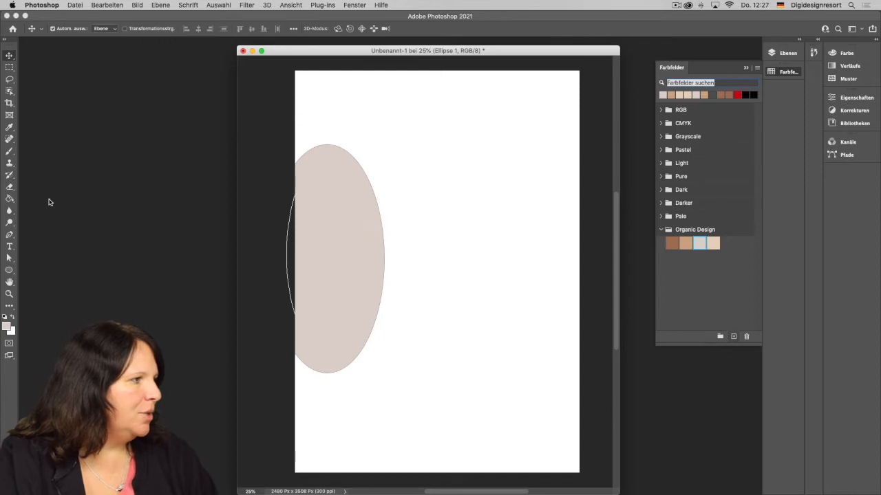
Step: Convert the ellipse to a regular path and reshape it organically by lowering its top anchor and tilting the right anchor's handle inward
left_click(9, 258)
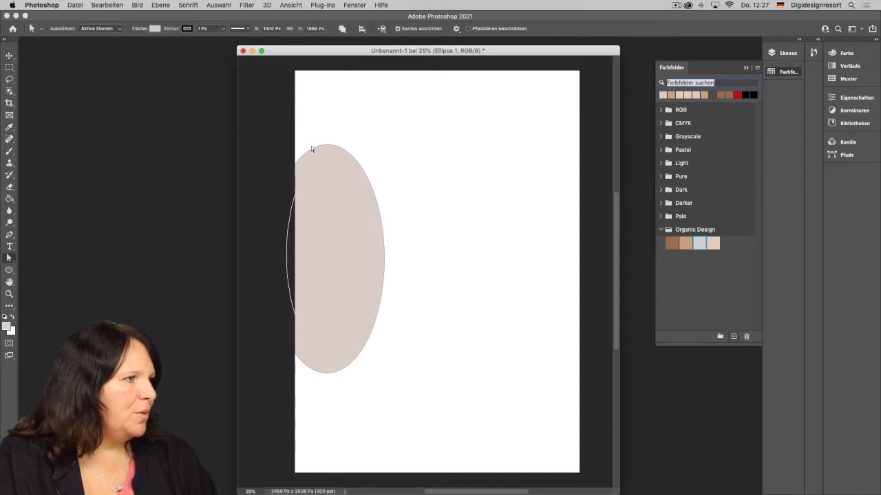
left_click_drag(314, 149, 340, 216)
left_click(332, 148)
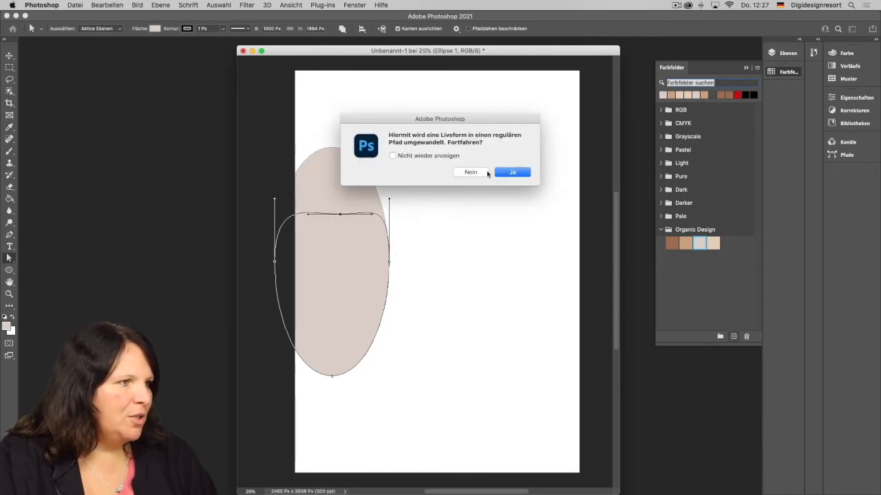
left_click(513, 172)
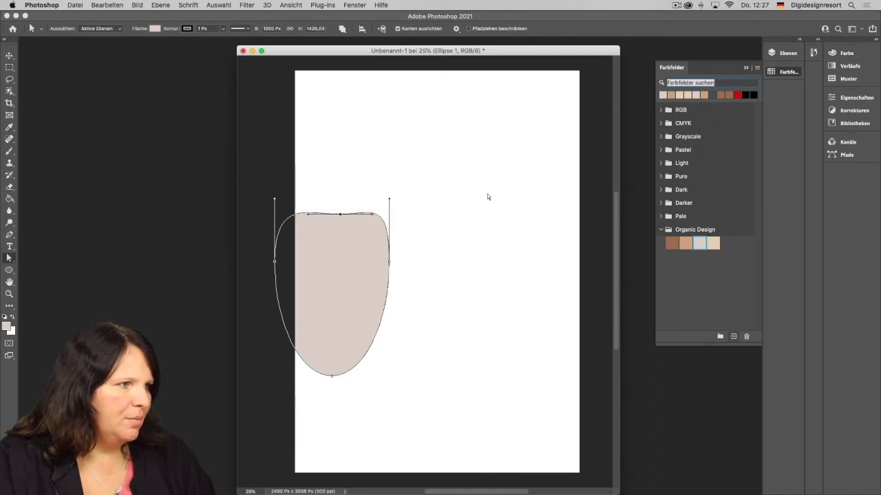
left_click_drag(389, 199, 357, 205)
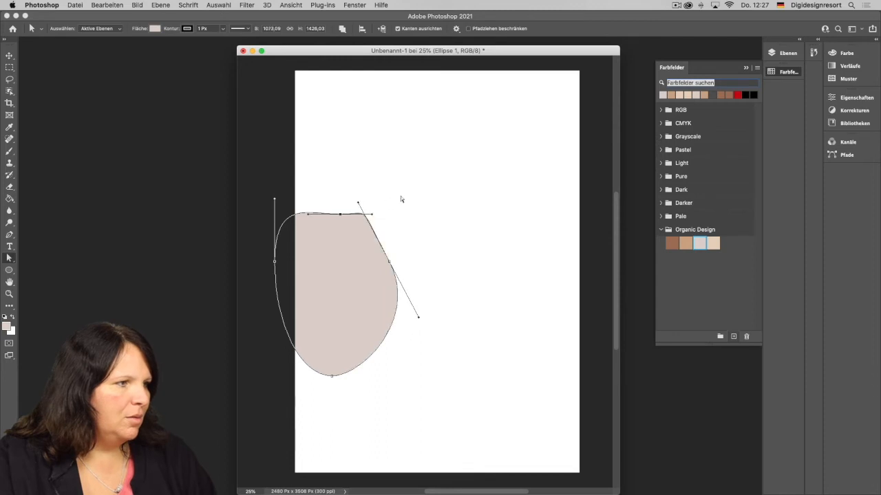
left_click(10, 55)
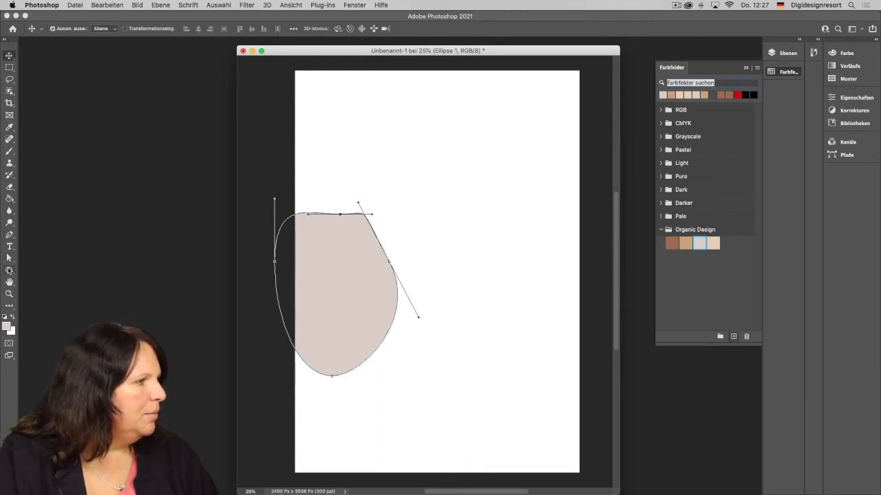
Step: Draw a second ellipse of about 915 × 1302 px at the page's upper right edge and move it fully onto the page
left_click(9, 270)
left_click_drag(505, 115, 584, 263)
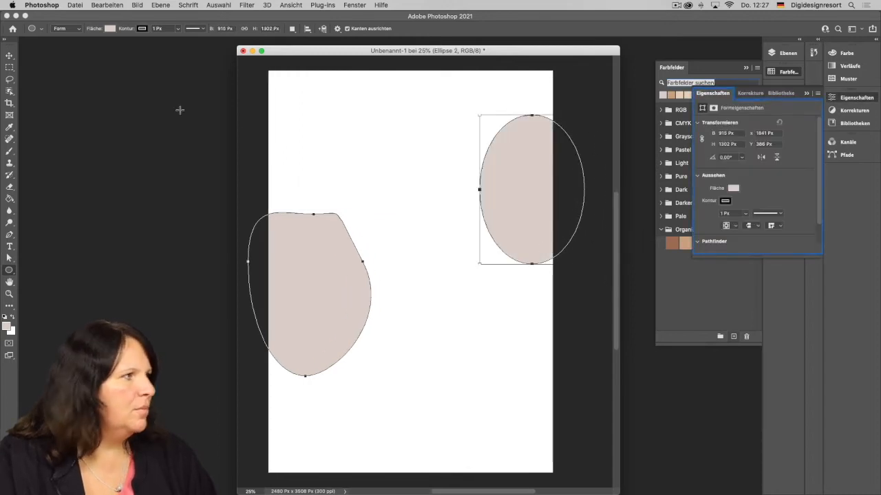
left_click(8, 55)
left_click_drag(483, 188, 444, 201)
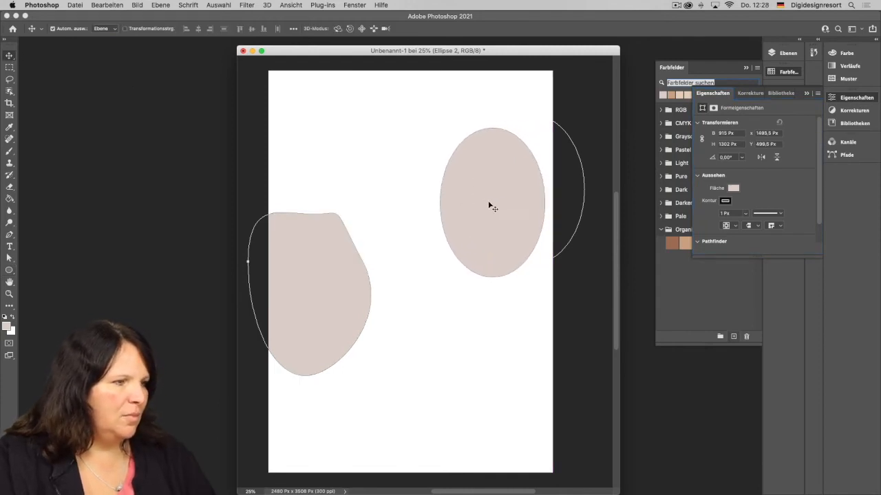
Step: Enlarge the second ellipse to about 1523 × 1970 px, extending past the page's right edge, and fill it with Organic Design's light cream-beige swatch
key("super+t")
left_click_drag(516, 234, 604, 344)
left_click_drag(549, 295, 539, 240)
left_click_drag(437, 108, 418, 83)
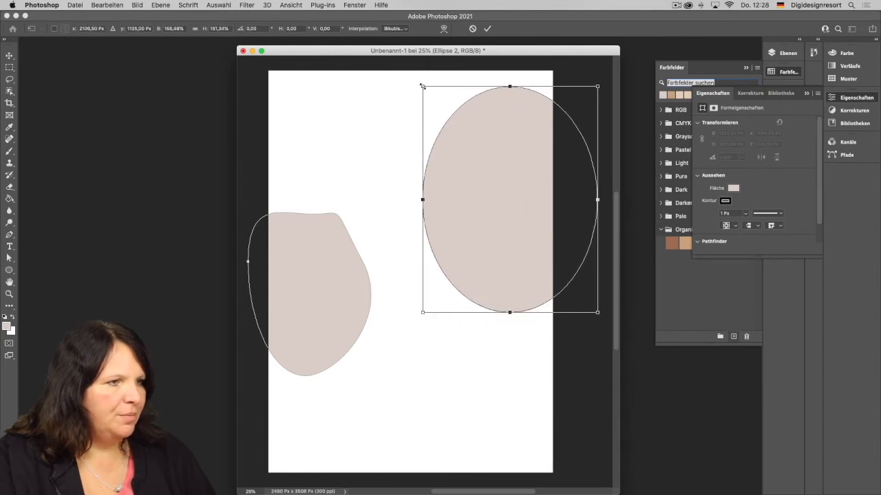
left_click_drag(709, 64, 707, 76)
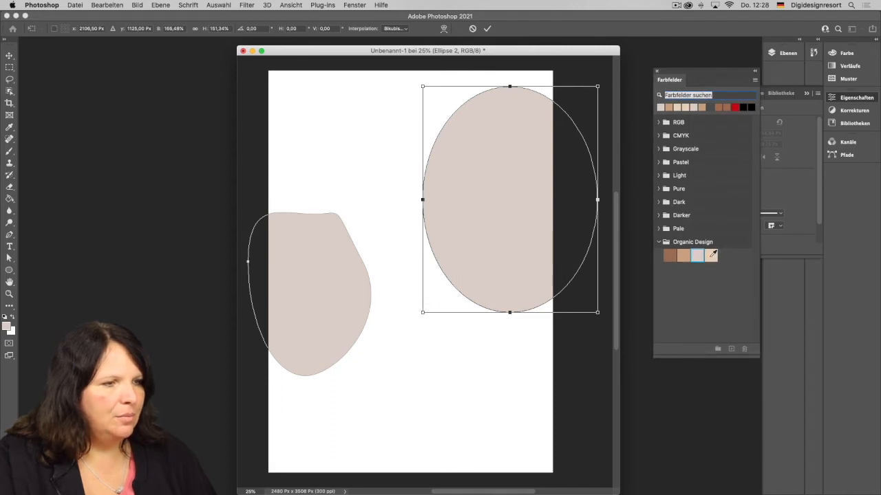
left_click(487, 28)
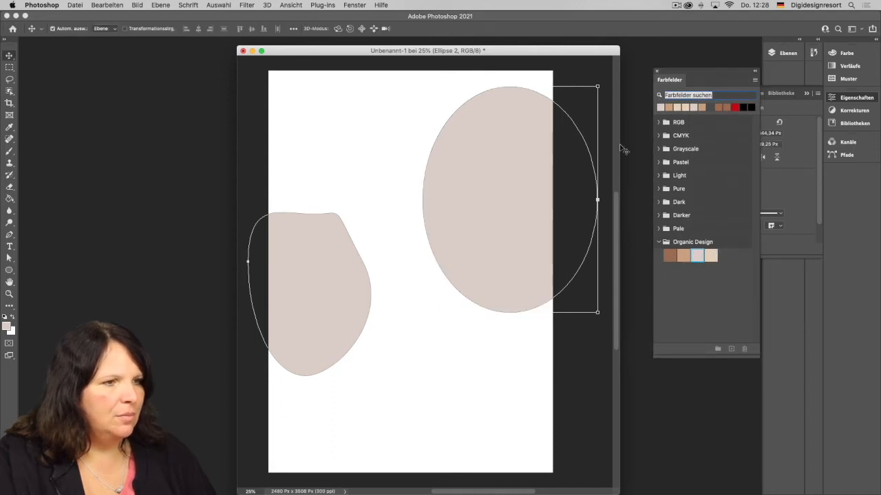
left_click(712, 255)
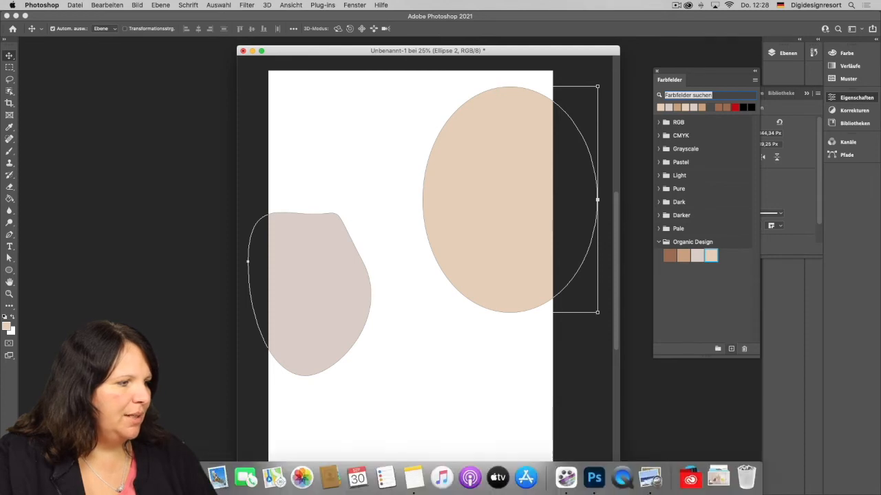
Step: Switch to Finder and open the Botanicals folder of the Inspired by Nature VOL.1 collection in a new tab
left_click(218, 477)
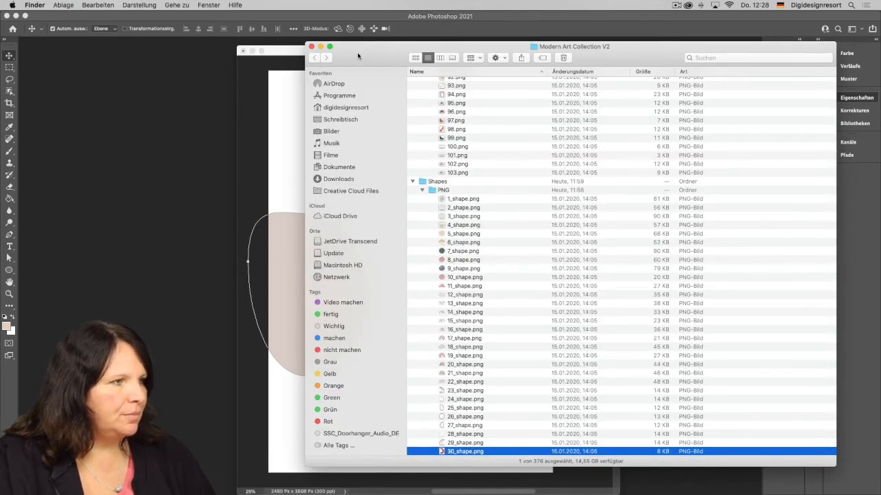
key("super+t")
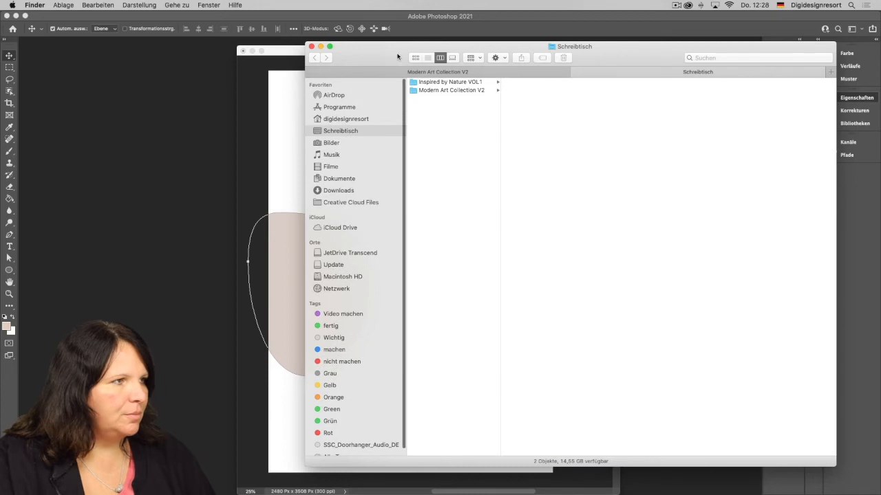
left_click(440, 86)
left_click(543, 84)
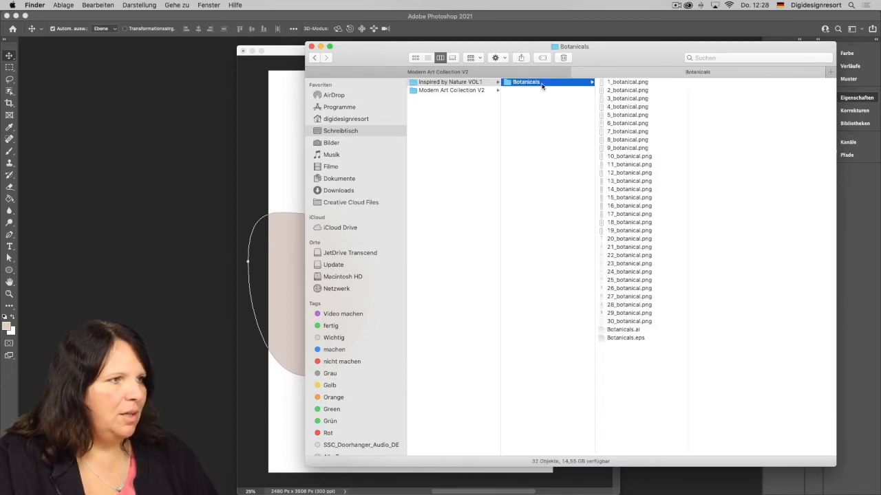
Step: Preview the line drawings 9_botanical.png and 5_botanical.png to compare the flowers
left_click(646, 146)
key("space")
key("space")
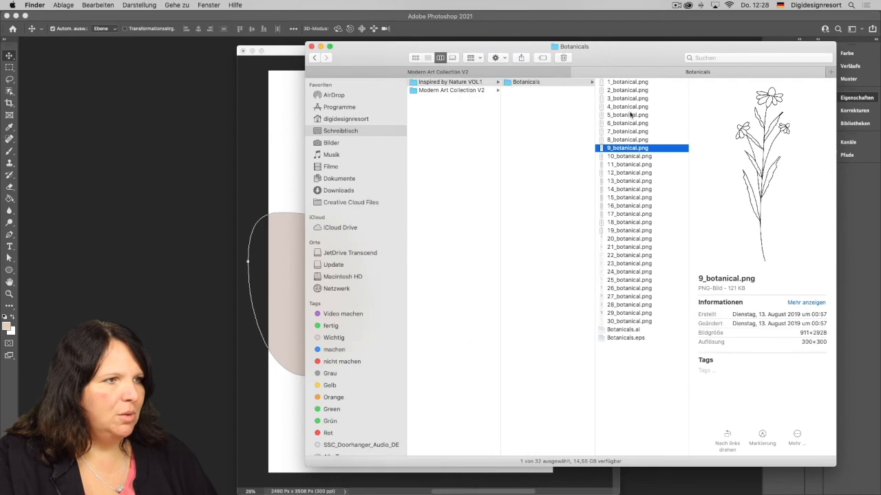
left_click(630, 115)
key("space")
key("space")
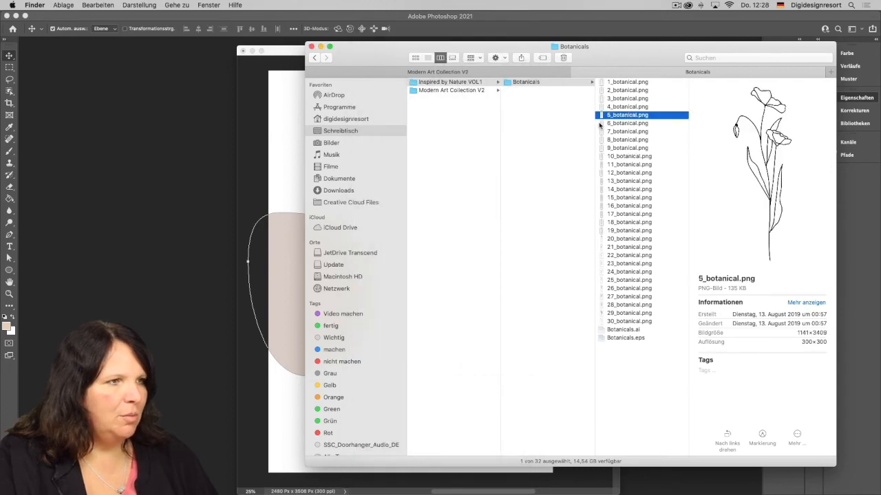
Step: Bring the flower from 5_botanical.png into the Photoshop composition, tilted counterclockwise and lowered so its stems run off the page's bottom edge
left_click_drag(608, 114, 145, 227)
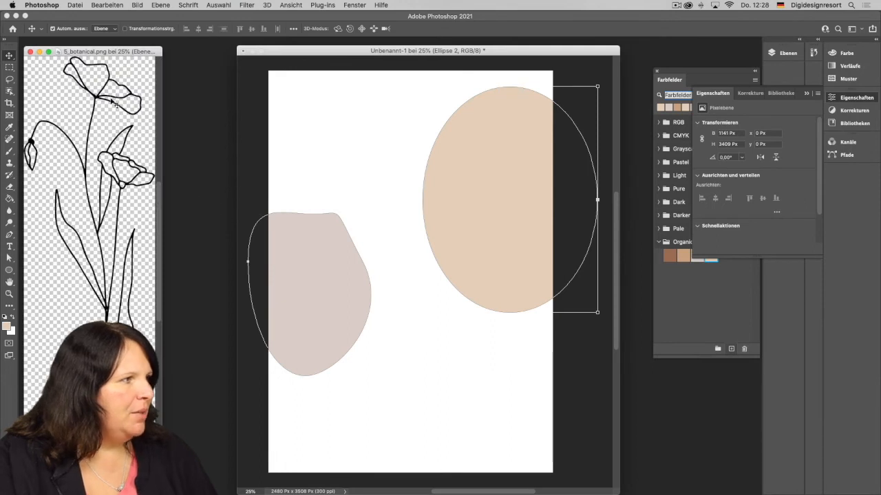
left_click_drag(114, 98, 415, 155)
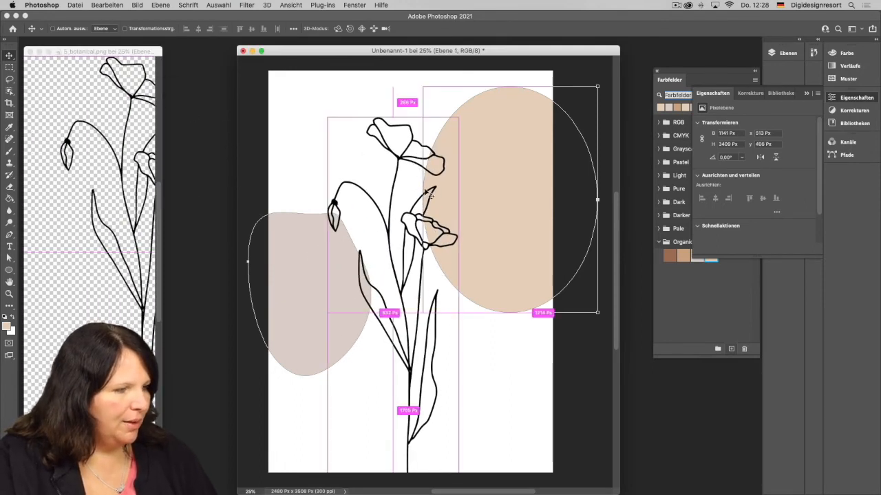
key("super+t")
left_click_drag(491, 180, 459, 161)
left_click_drag(394, 218, 385, 306)
left_click(486, 28)
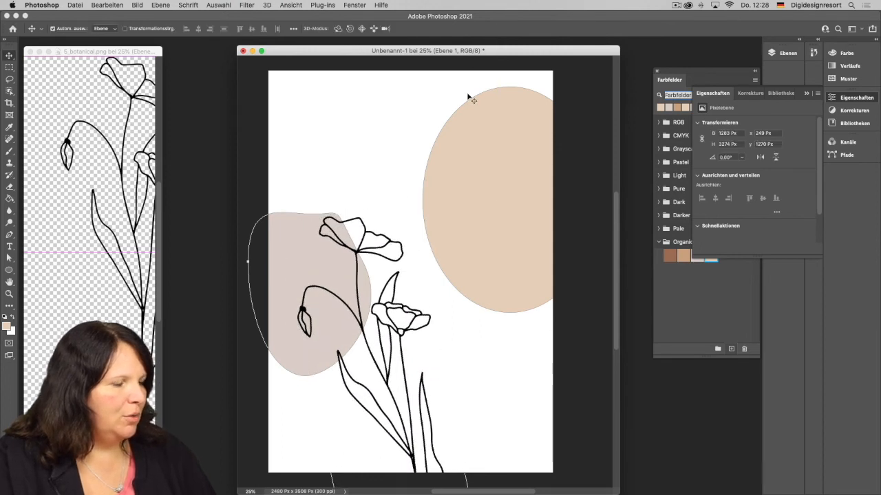
Step: Move the cream-beige ellipse to the page's lower right edge and place a duplicate at the upper right corner, filled with Organic Design's tan swatch
left_click_drag(493, 200, 436, 444)
left_click_drag(470, 420, 523, 86)
left_click_drag(514, 170, 532, 183)
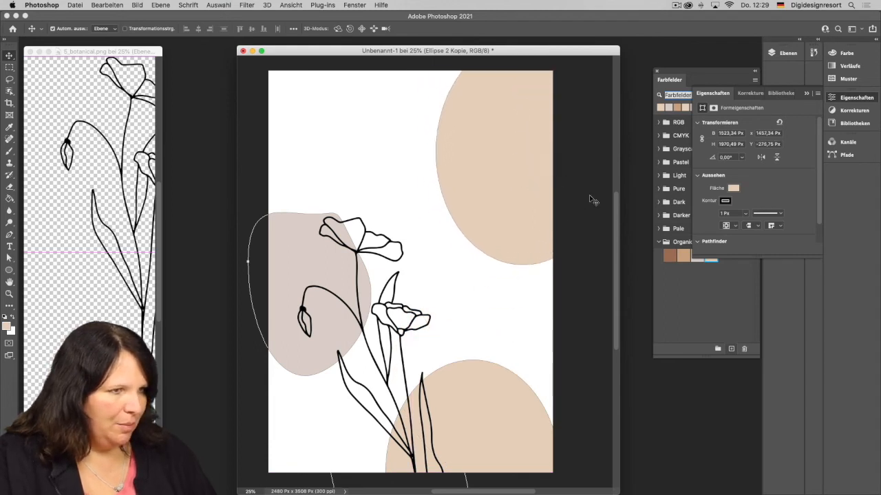
left_click(684, 255)
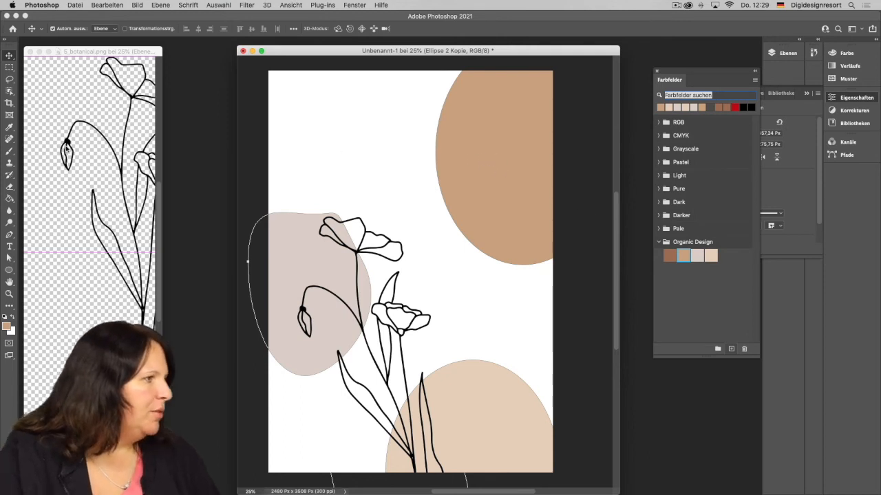
Step: Reshape the tan ellipse into an organic form of about 1550 × 2095 px by pulling its lower-left curve outward
left_click(8, 259)
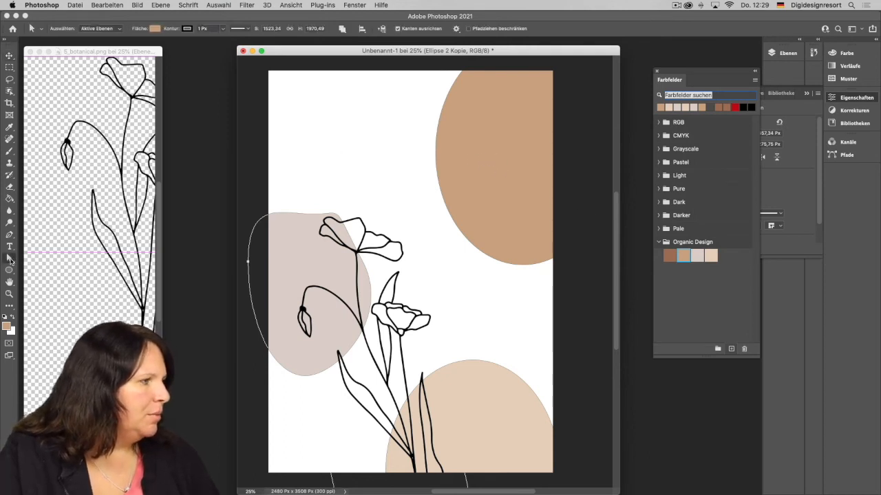
left_click_drag(468, 242, 452, 272)
left_click(519, 173)
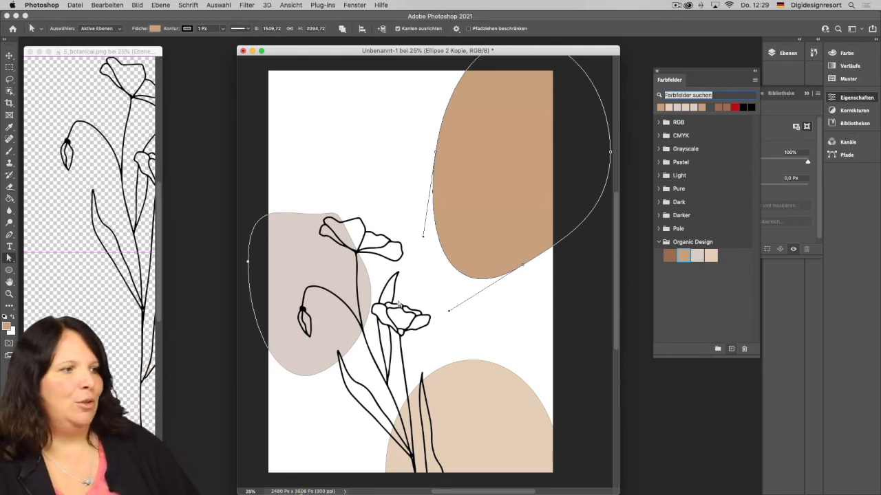
left_click(9, 56)
left_click_drag(382, 51, 347, 26)
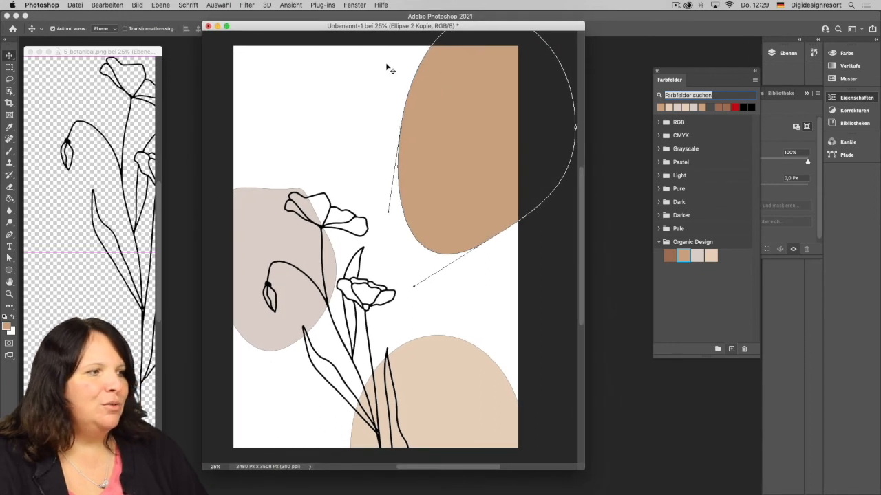